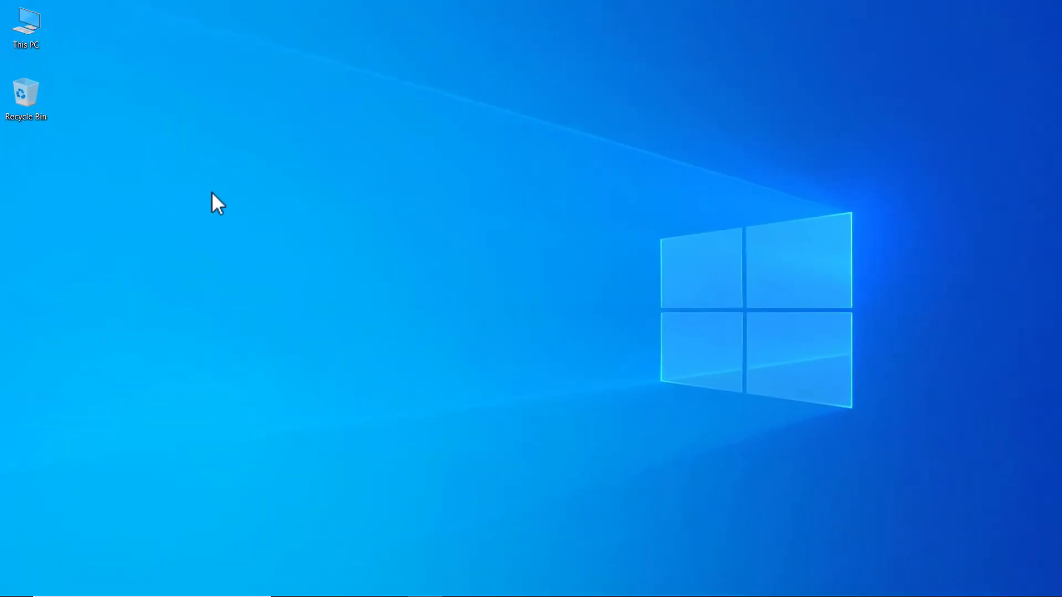
Open the desktop icon settings from the Themes personalization settings.
{"action": "right_click", "coordinate": [248, 199]}
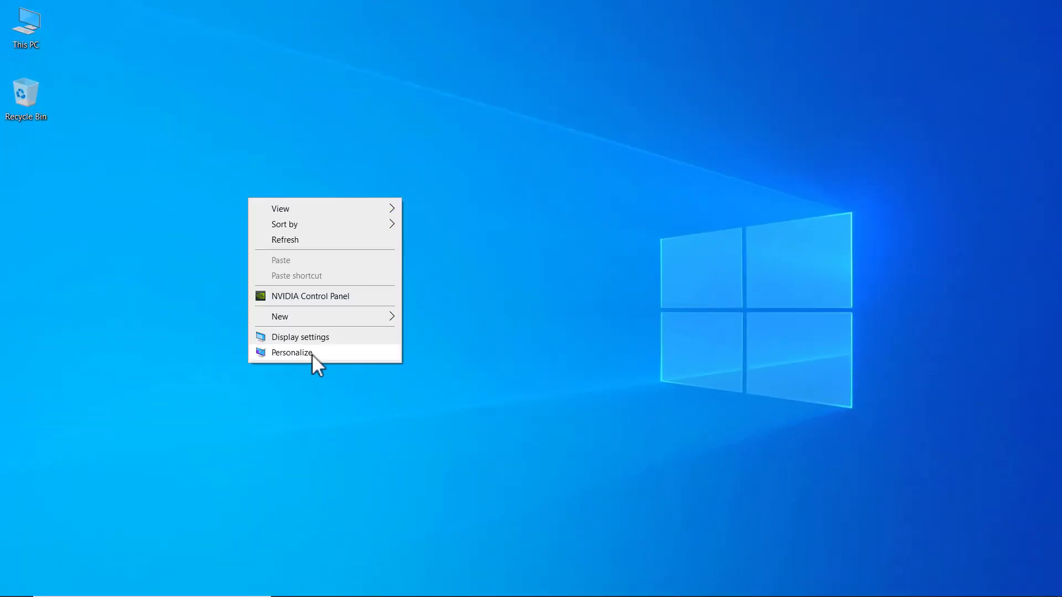
{"action": "left_click", "coordinate": [292, 353]}
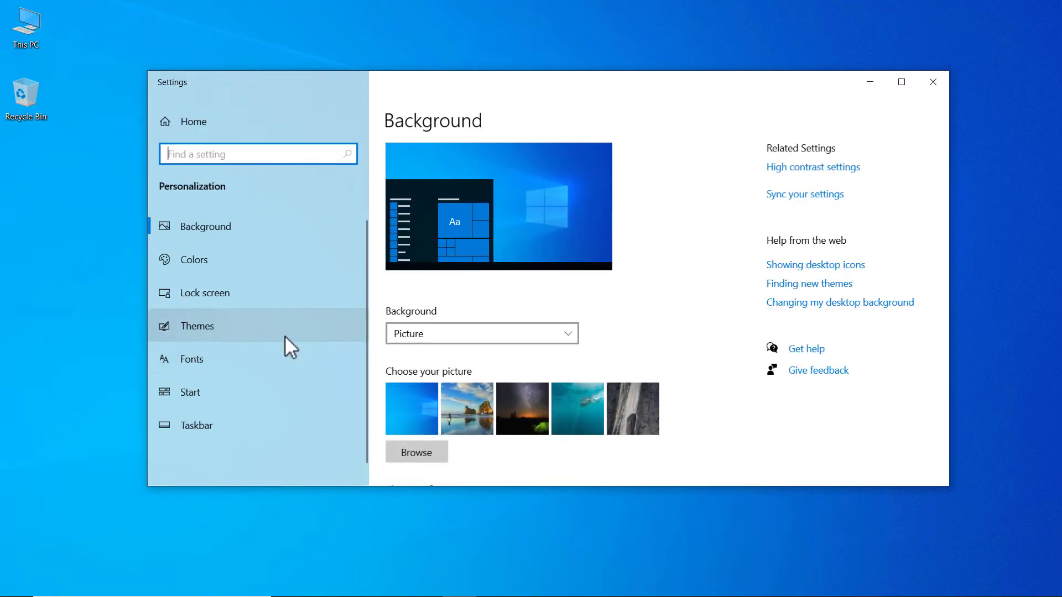
{"action": "left_click", "coordinate": [245, 328]}
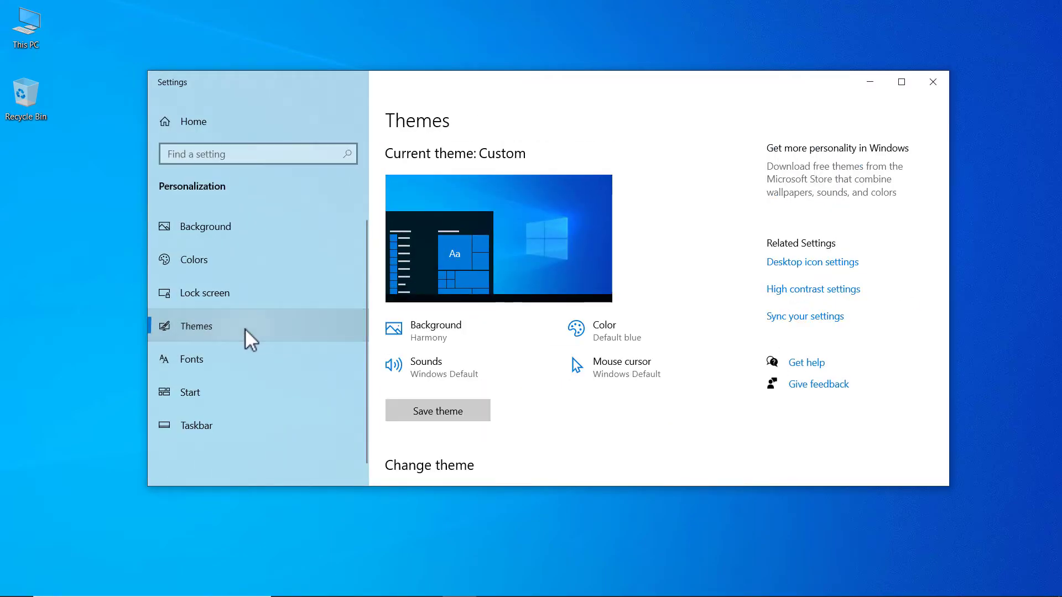
{"action": "left_click", "coordinate": [793, 264]}
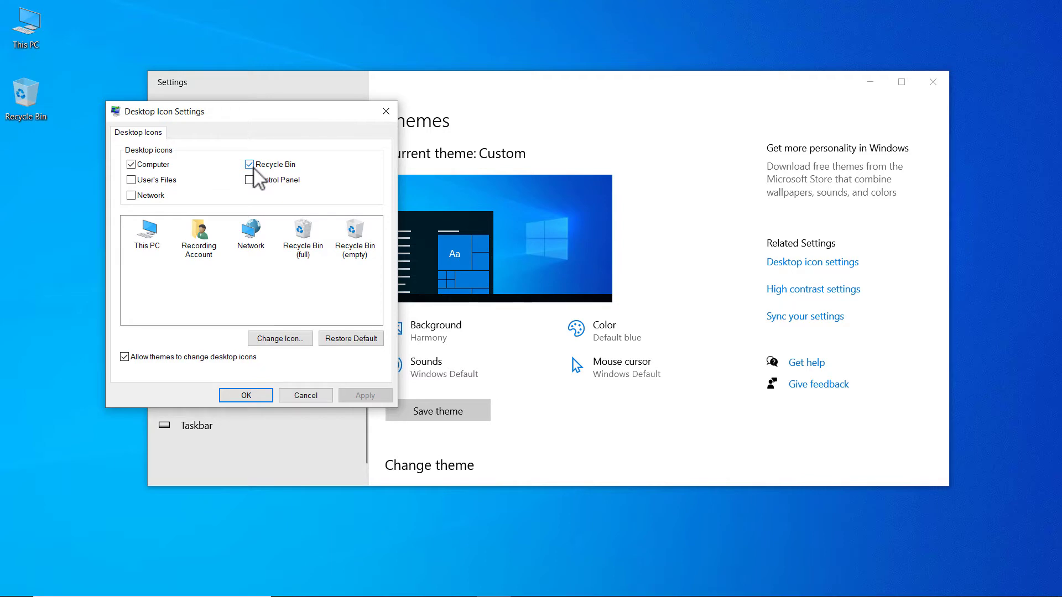
Keep the Recycle Bin enabled as a desktop icon, apply the icon settings and close the settings windows.
{"action": "left_click", "coordinate": [255, 166]}
{"action": "left_click", "coordinate": [250, 166]}
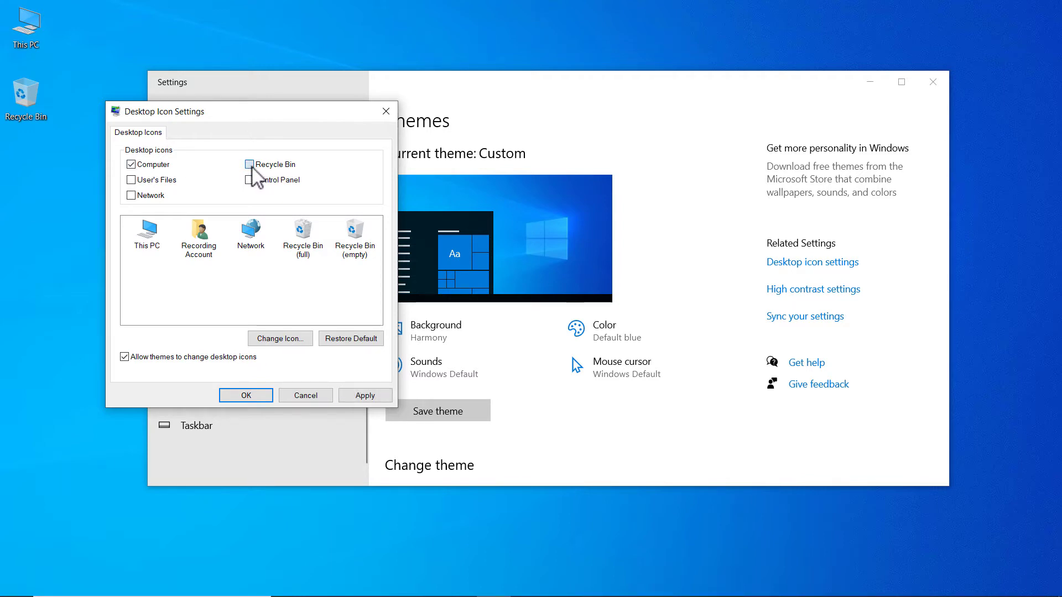
{"action": "left_click", "coordinate": [359, 395]}
{"action": "left_click", "coordinate": [246, 396]}
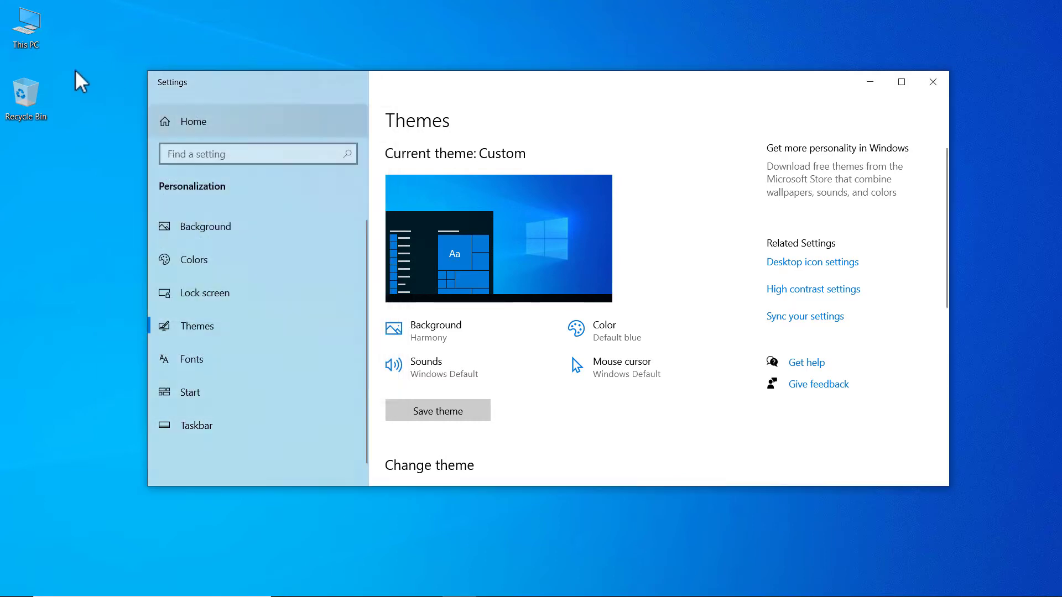
{"action": "left_click", "coordinate": [933, 82]}
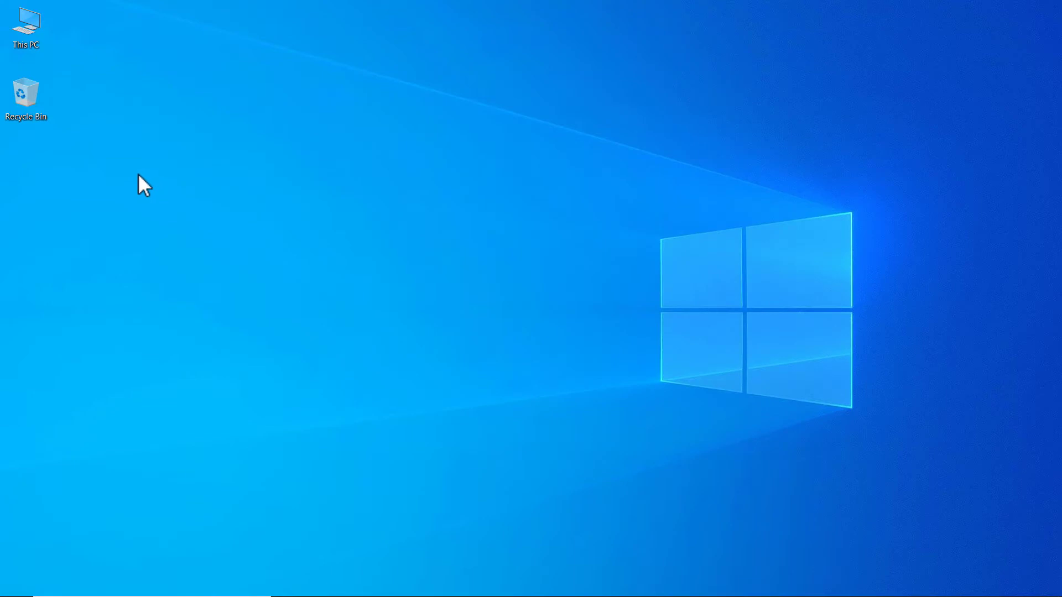
Browse This PC to the folder named New folder inside Pictures.
{"action": "double_click", "coordinate": [29, 34]}
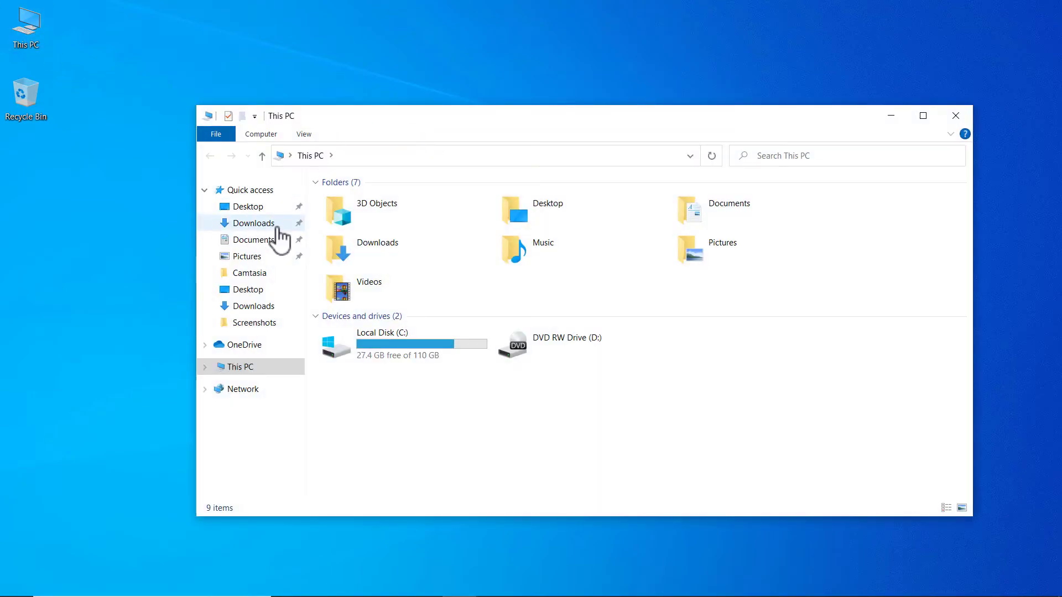
{"action": "left_click", "coordinate": [247, 257]}
{"action": "left_click", "coordinate": [451, 233]}
{"action": "double_click", "coordinate": [450, 234]}
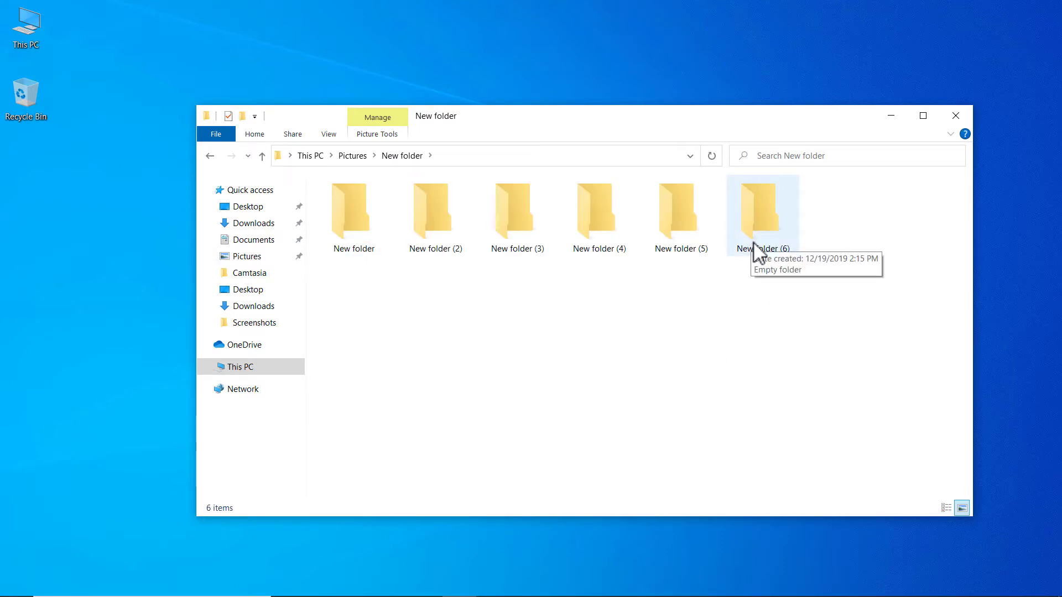
Delete New folder (6) and confirm moving it to the Recycle Bin.
{"action": "right_click", "coordinate": [762, 242]}
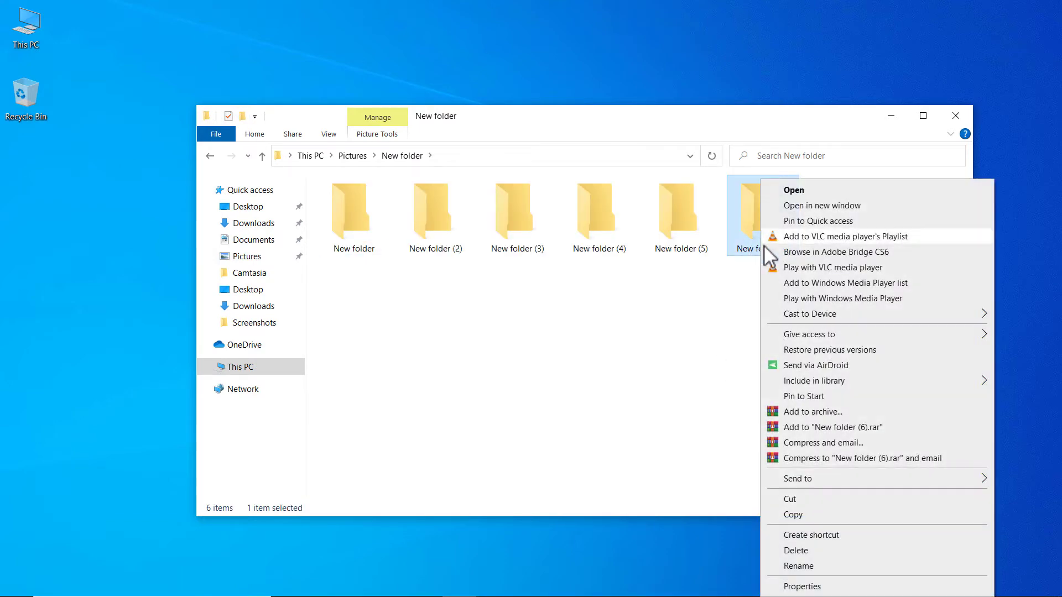
{"action": "left_click", "coordinate": [817, 549]}
{"action": "left_click_drag", "start_coordinate": [522, 232], "coordinate": [567, 286]}
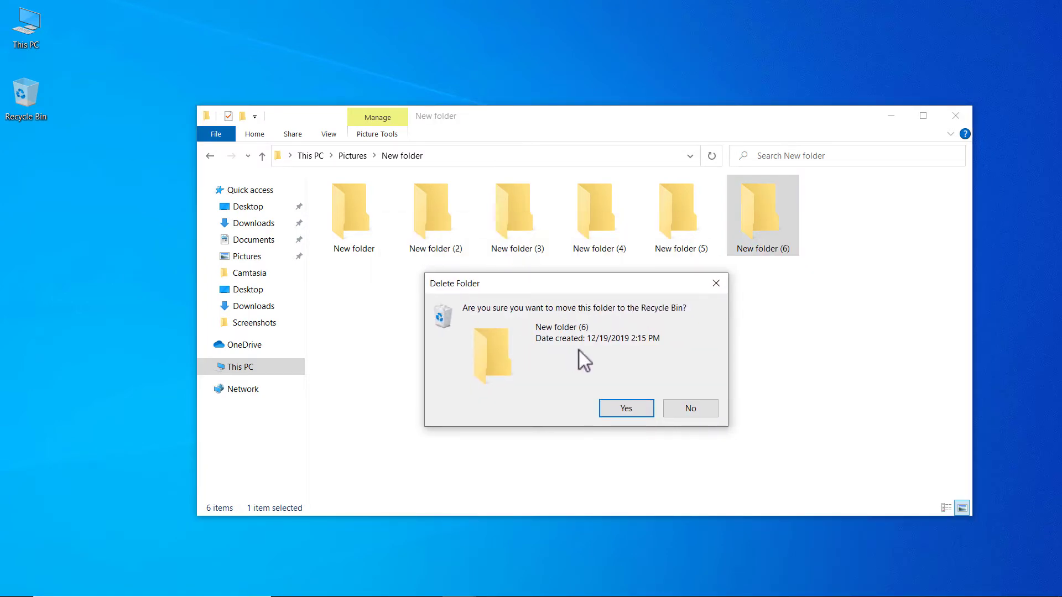
{"action": "left_click_drag", "start_coordinate": [544, 286], "coordinate": [532, 284]}
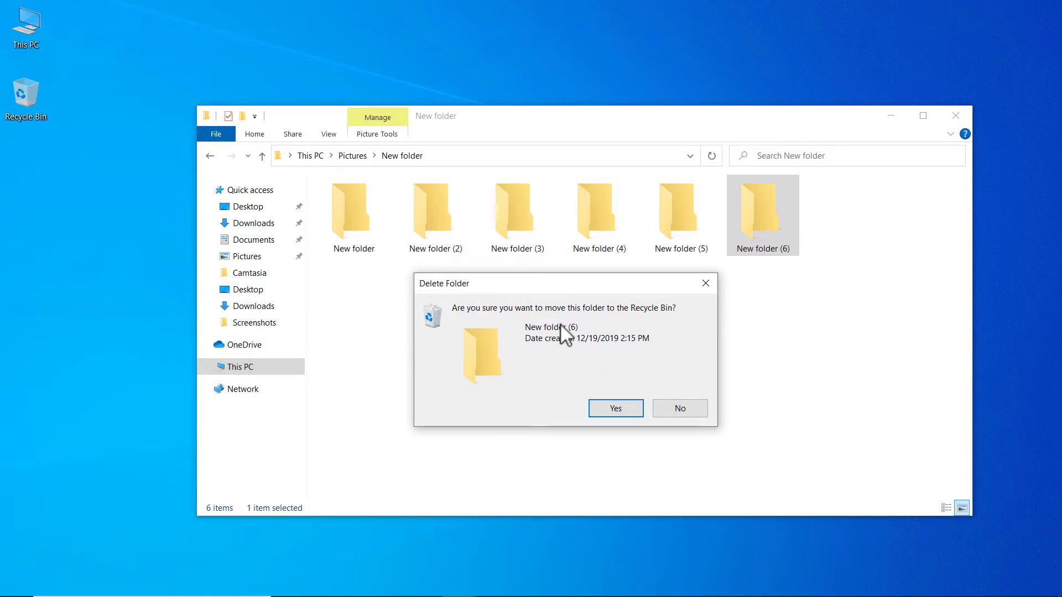
{"action": "left_click", "coordinate": [617, 409]}
Delete New folder (5) and confirm moving it to the Recycle Bin.
{"action": "right_click", "coordinate": [675, 253]}
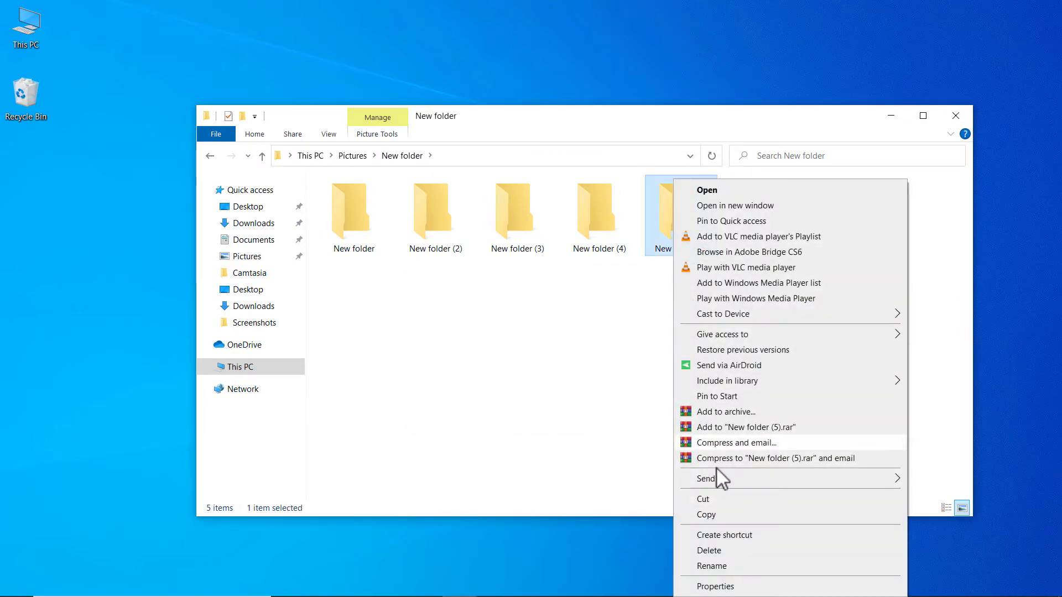
{"action": "left_click", "coordinate": [708, 551]}
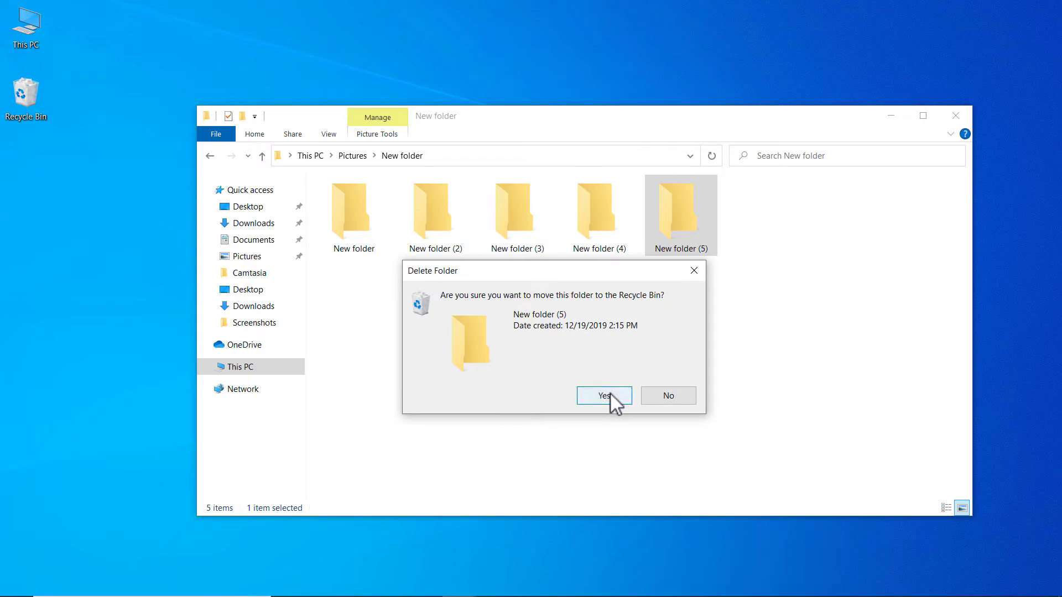
{"action": "left_click", "coordinate": [610, 393]}
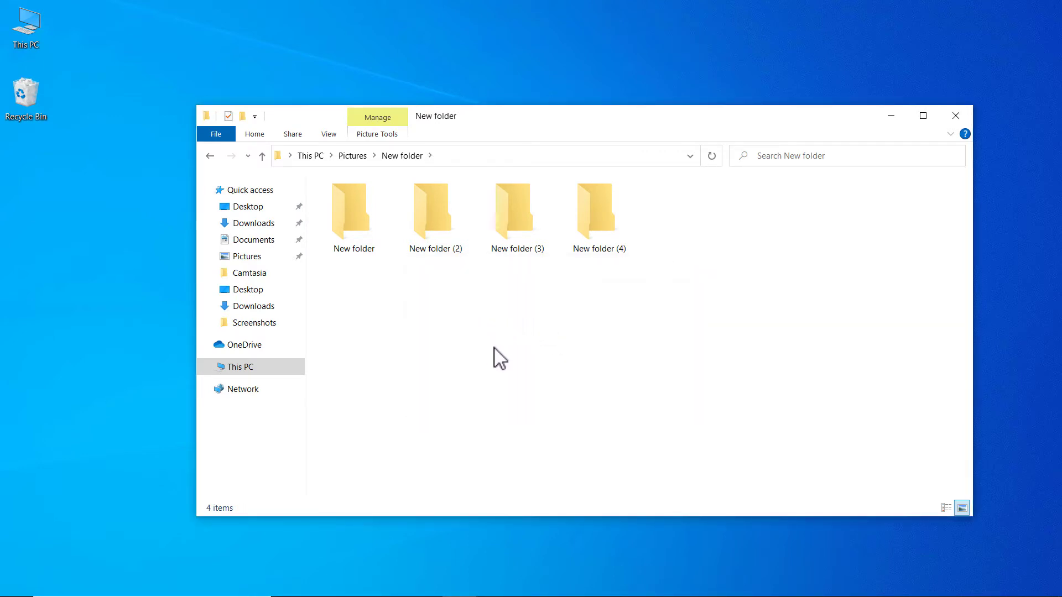
Disable the delete confirmation dialog in the Recycle Bin properties and apply the change.
{"action": "right_click", "coordinate": [31, 116]}
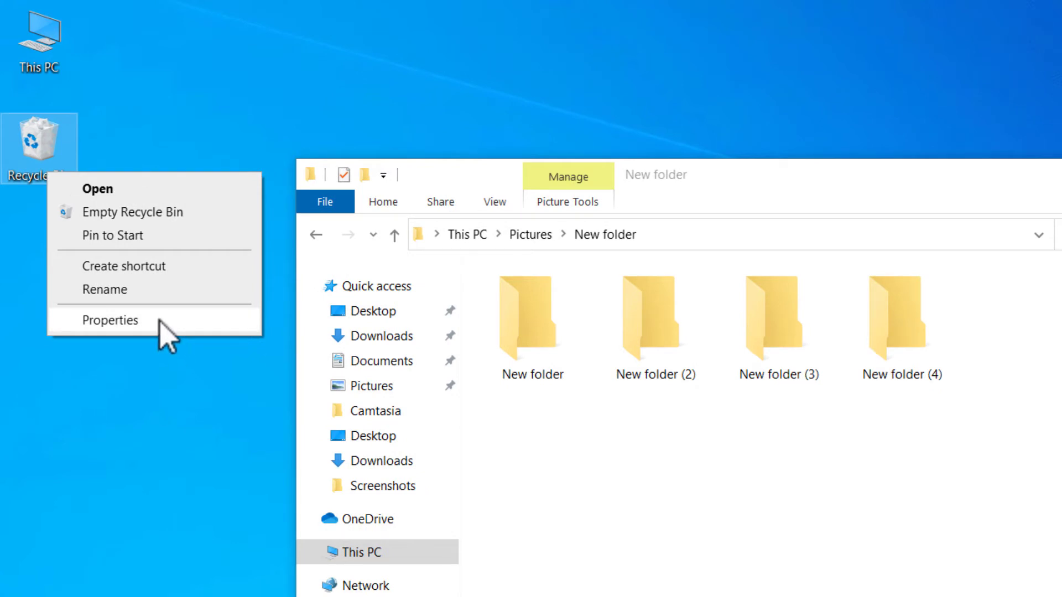
{"action": "left_click", "coordinate": [160, 322]}
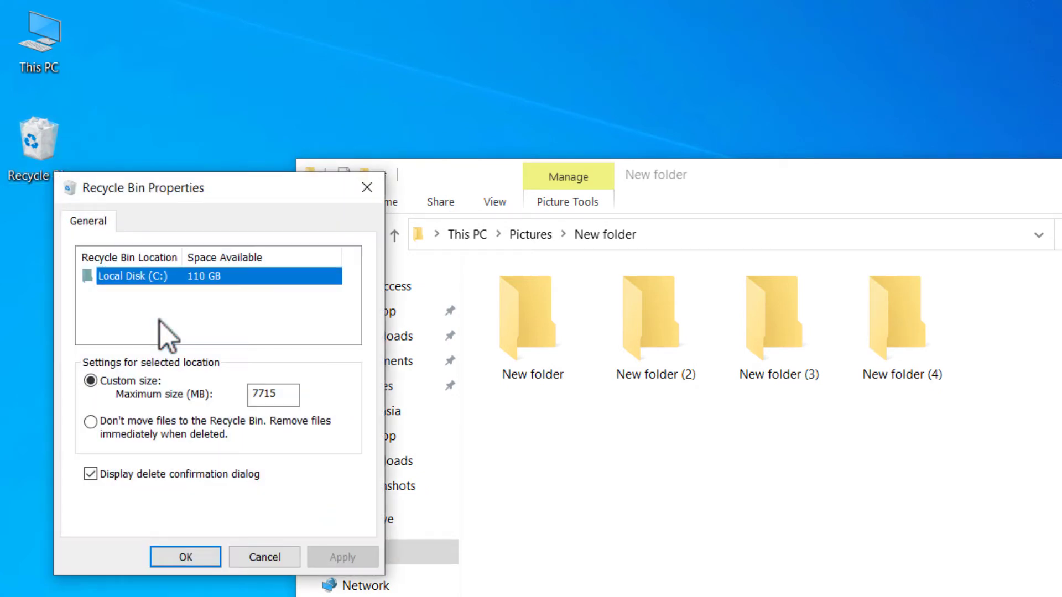
{"action": "left_click_drag", "start_coordinate": [168, 194], "coordinate": [151, 196]}
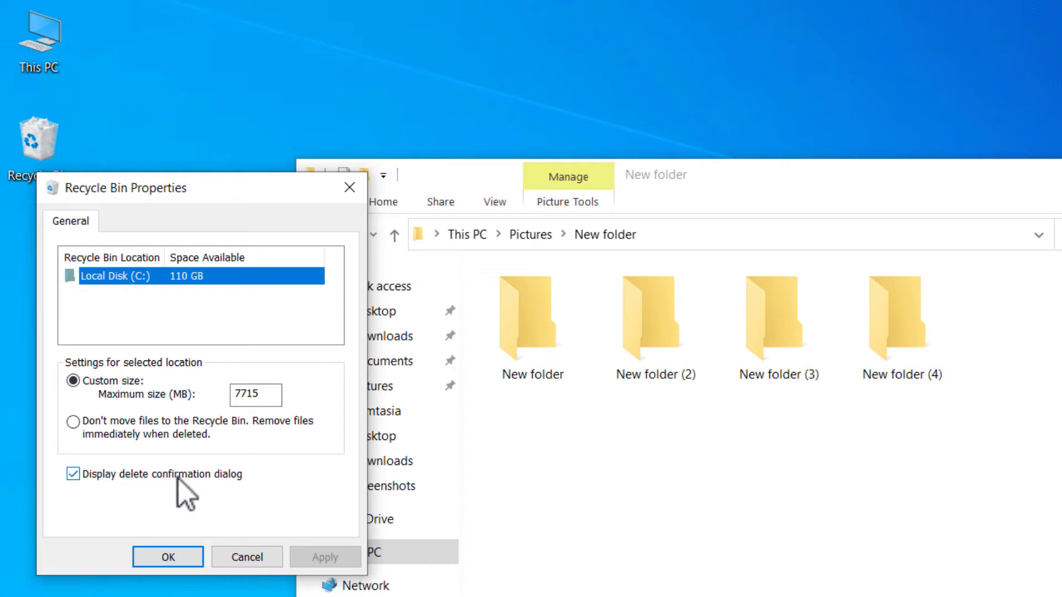
{"action": "left_click", "coordinate": [74, 475]}
{"action": "left_click", "coordinate": [336, 557]}
{"action": "left_click", "coordinate": [168, 557]}
Delete New folder (4) from the Pictures subfolder.
{"action": "left_click", "coordinate": [905, 377]}
{"action": "right_click", "coordinate": [905, 376]}
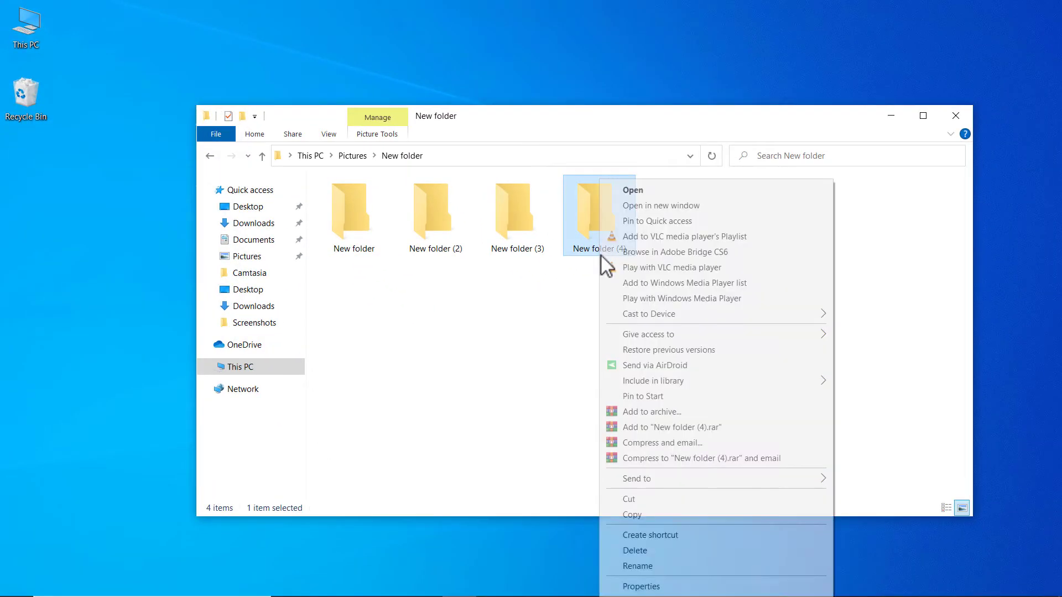
{"action": "left_click", "coordinate": [664, 551]}
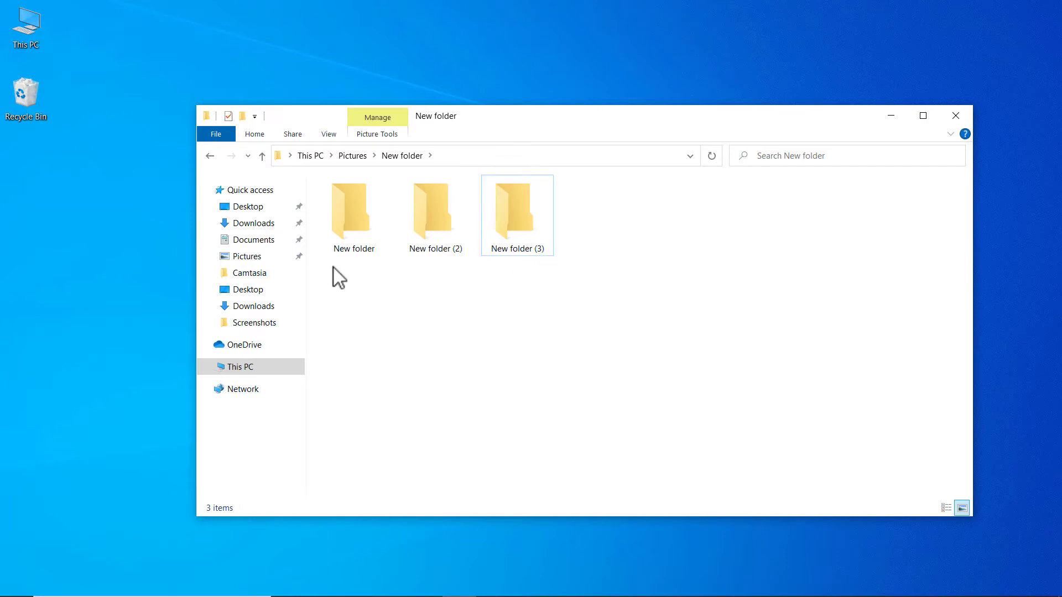
Examine the deleted folders in the Recycle Bin and the actions available for all of them, then close its window.
{"action": "double_click", "coordinate": [34, 111]}
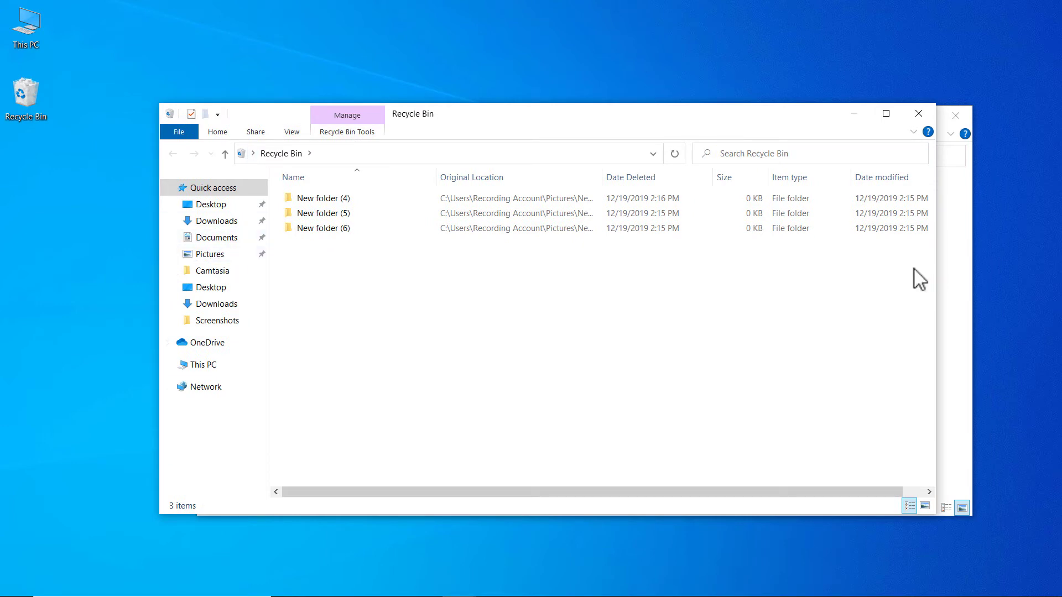
{"action": "left_click_drag", "start_coordinate": [915, 268], "coordinate": [374, 198]}
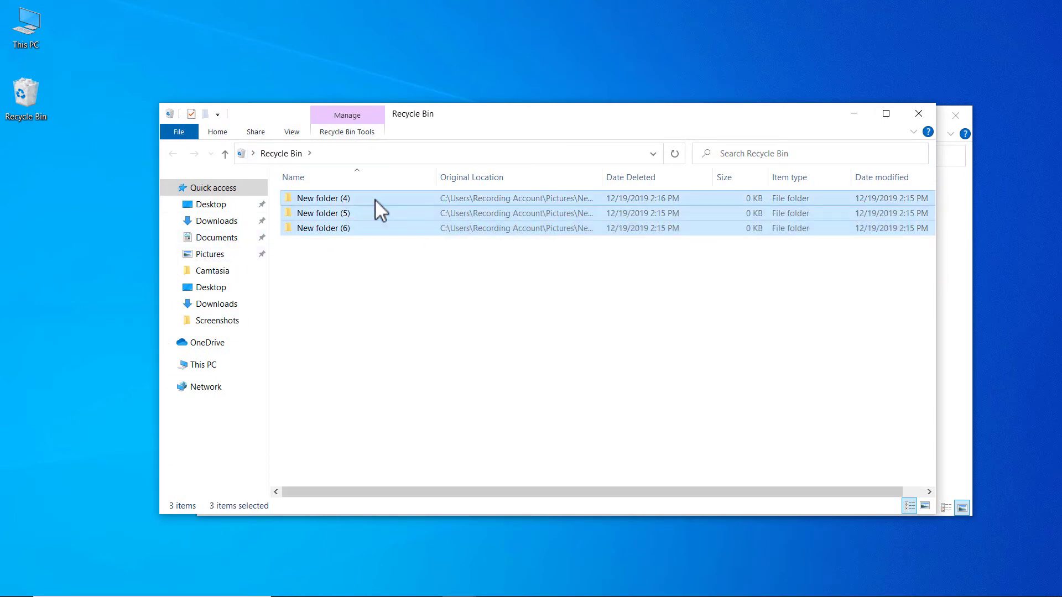
{"action": "right_click", "coordinate": [375, 200]}
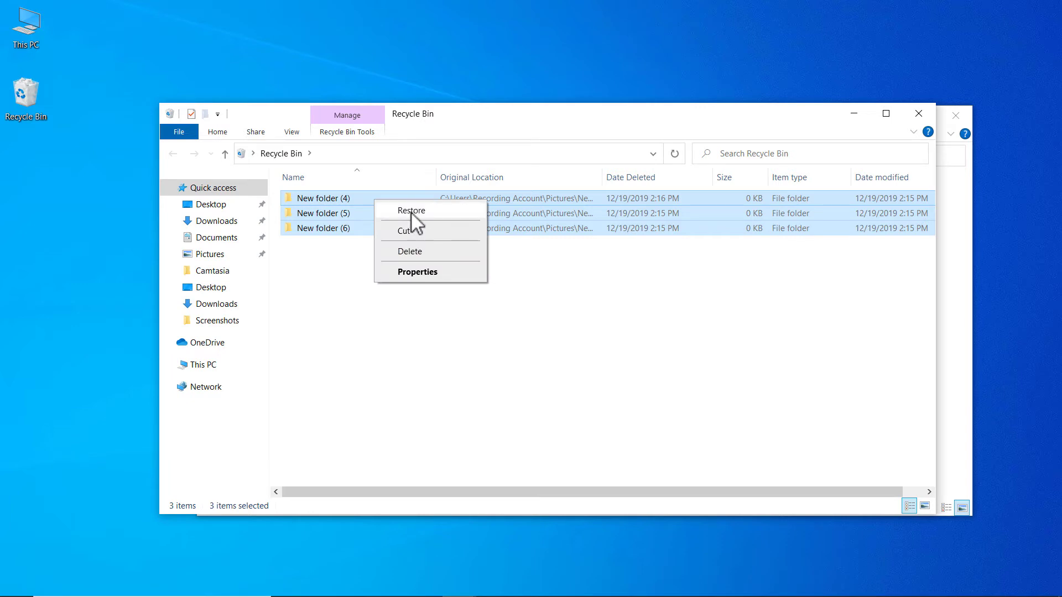
{"action": "left_click", "coordinate": [764, 266]}
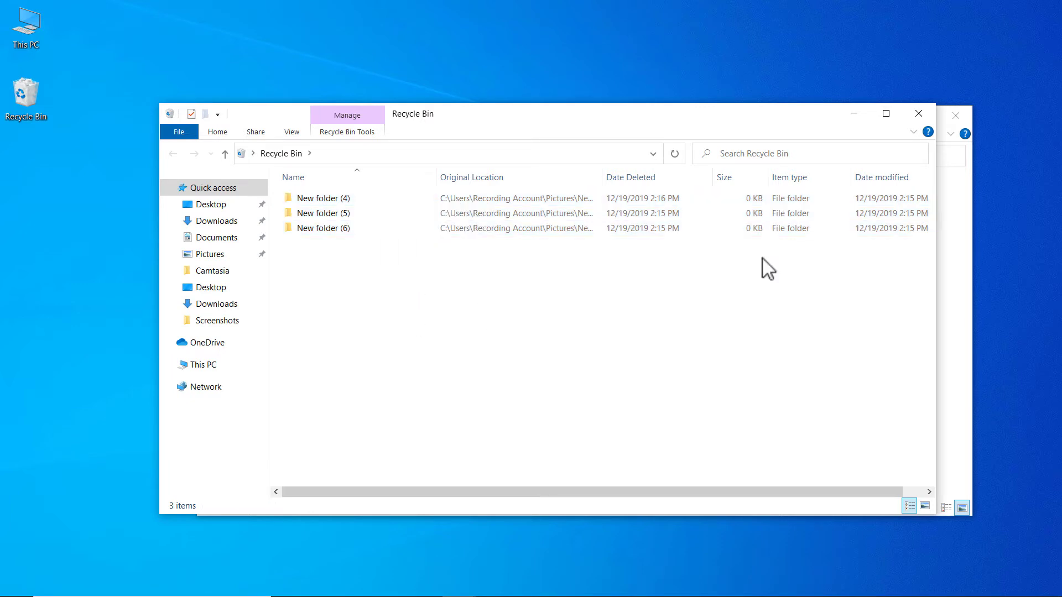
{"action": "left_click", "coordinate": [919, 114]}
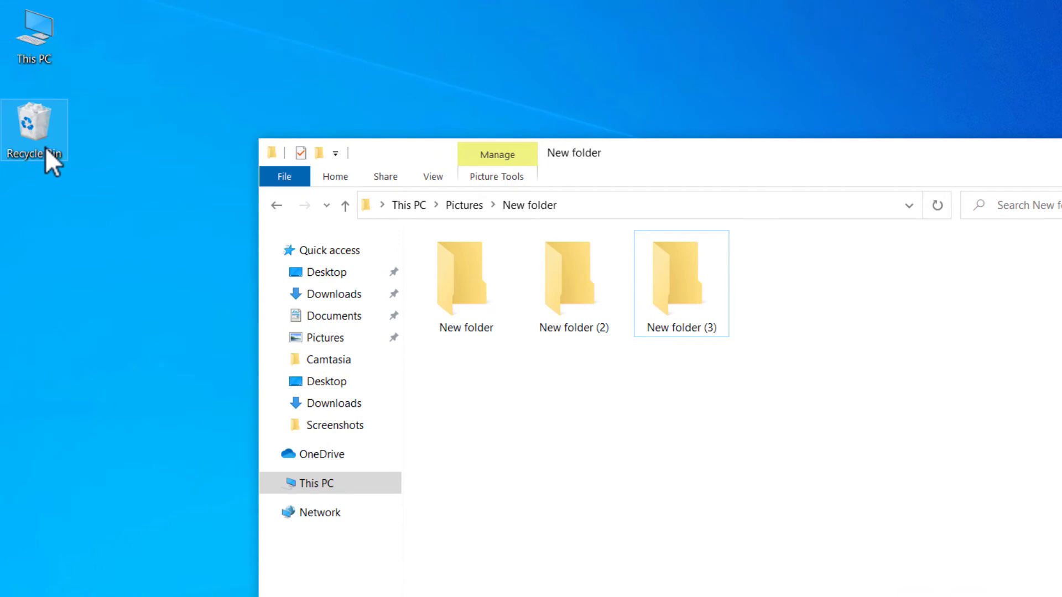
Empty the Recycle Bin and confirm permanent deletion of its items.
{"action": "right_click", "coordinate": [47, 149]}
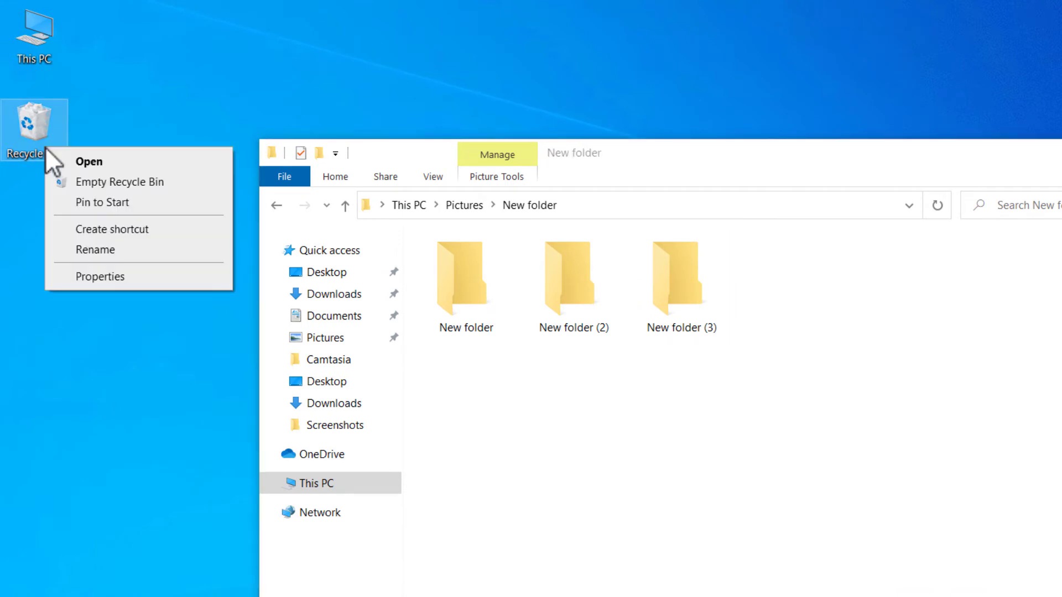
{"action": "left_click", "coordinate": [140, 182]}
{"action": "left_click", "coordinate": [769, 418]}
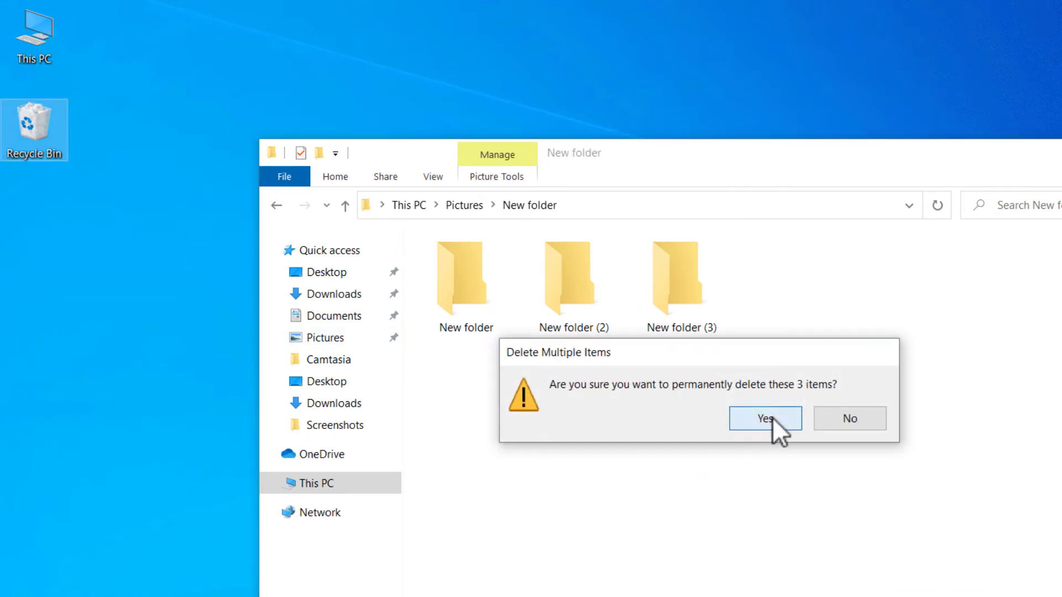
Check the Recycle Bin's contents and whether its emptying command is still available.
{"action": "double_click", "coordinate": [20, 139]}
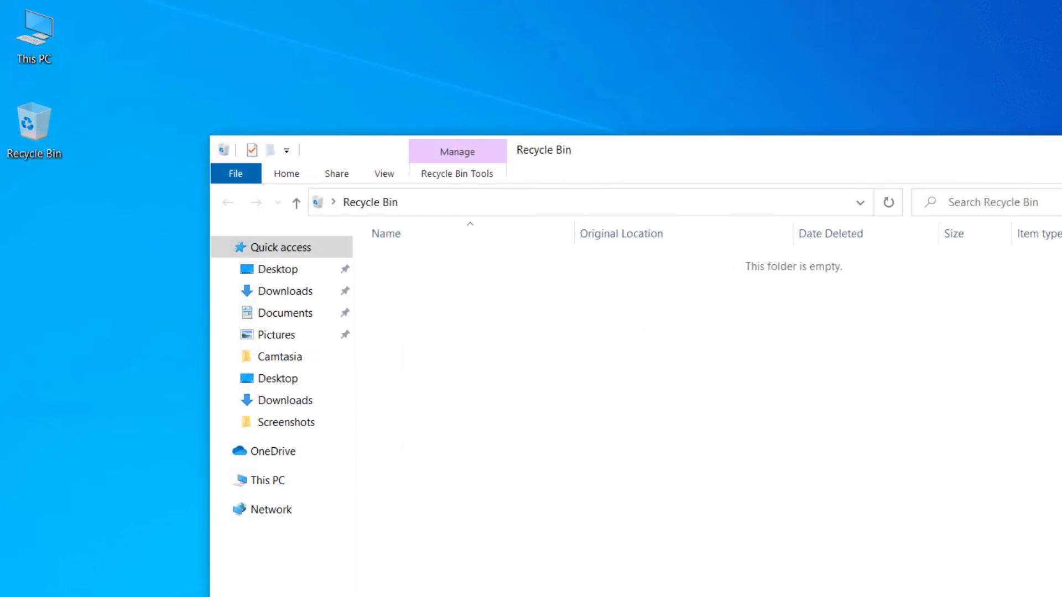
{"action": "key", "text": "alt+F4"}
{"action": "right_click", "coordinate": [22, 138]}
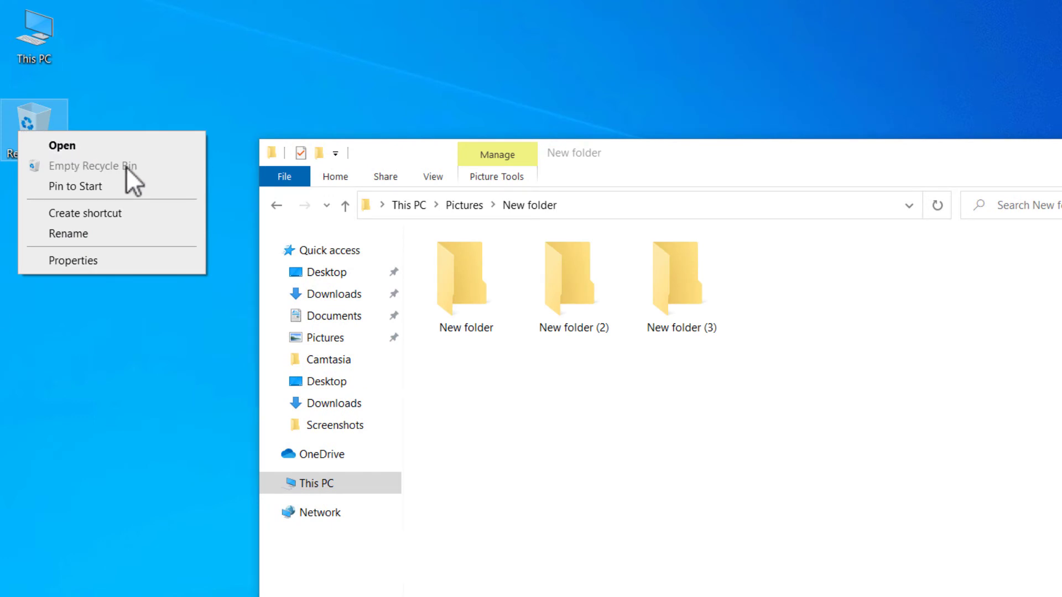
{"action": "left_click", "coordinate": [672, 440]}
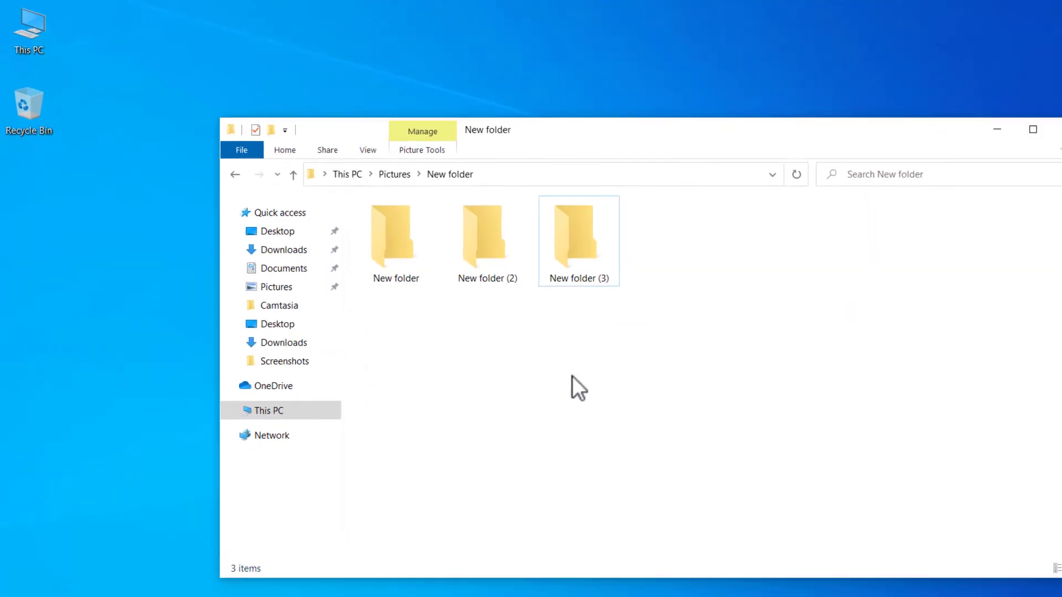
{"action": "left_click", "coordinate": [522, 225]}
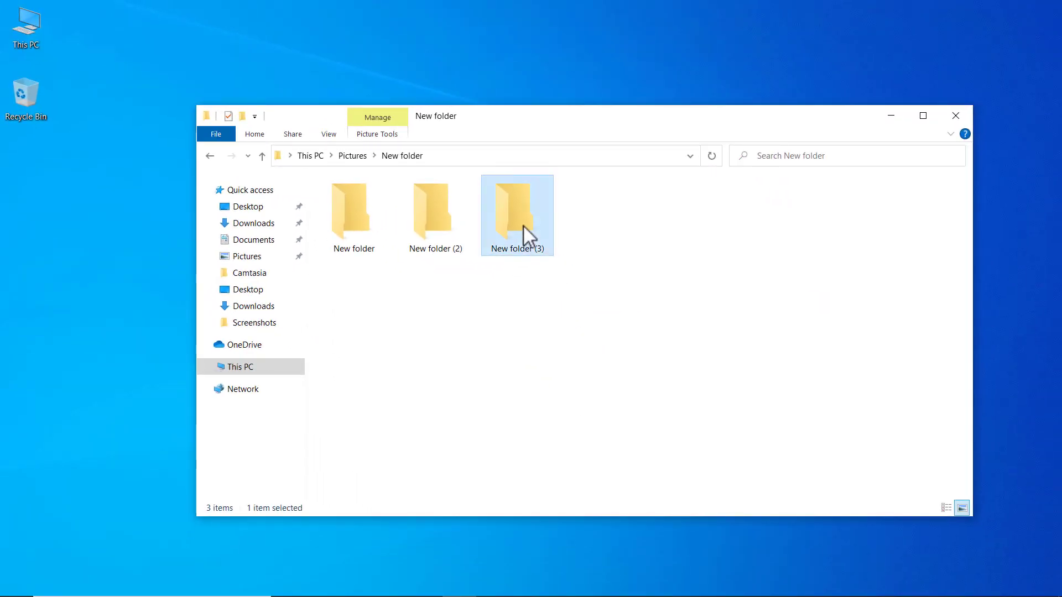
{"action": "right_click", "coordinate": [523, 225]}
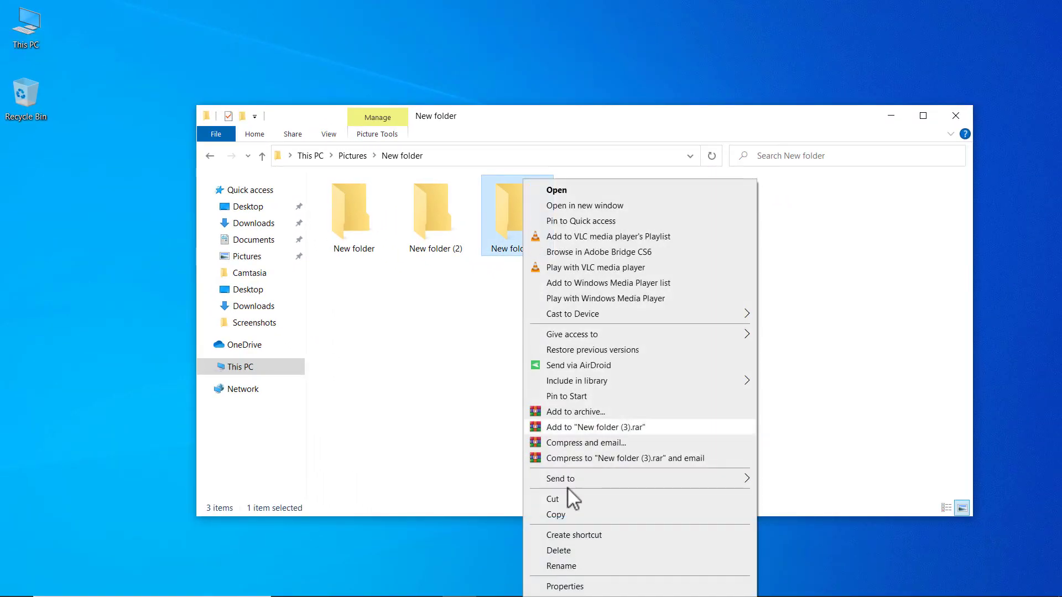
{"action": "left_click", "coordinate": [480, 382]}
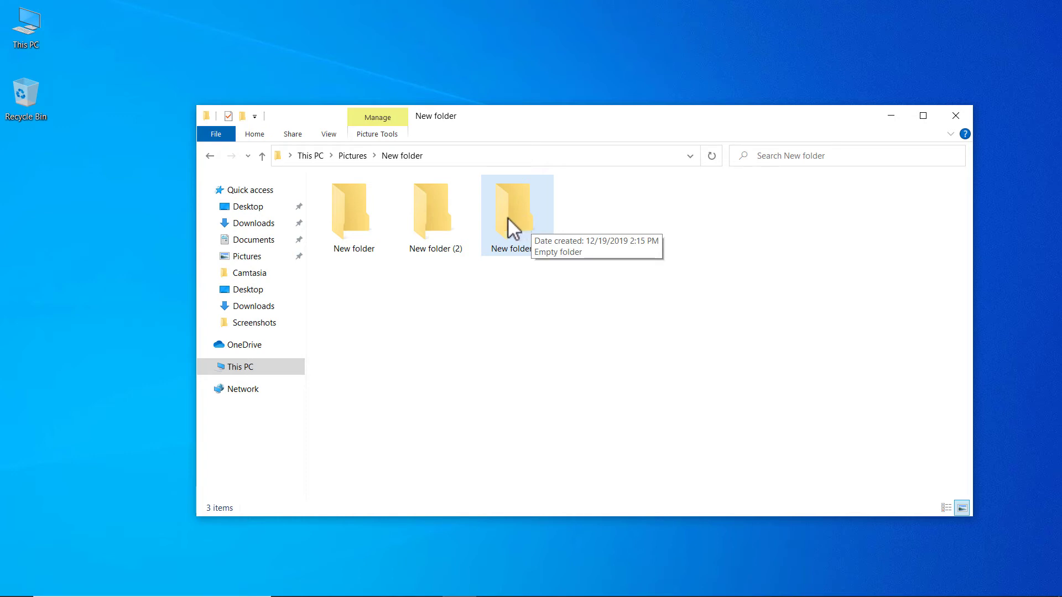
Move New folder (3) from the open folder straight onto the Recycle Bin desktop icon.
{"action": "left_click_drag", "start_coordinate": [507, 217], "coordinate": [21, 94]}
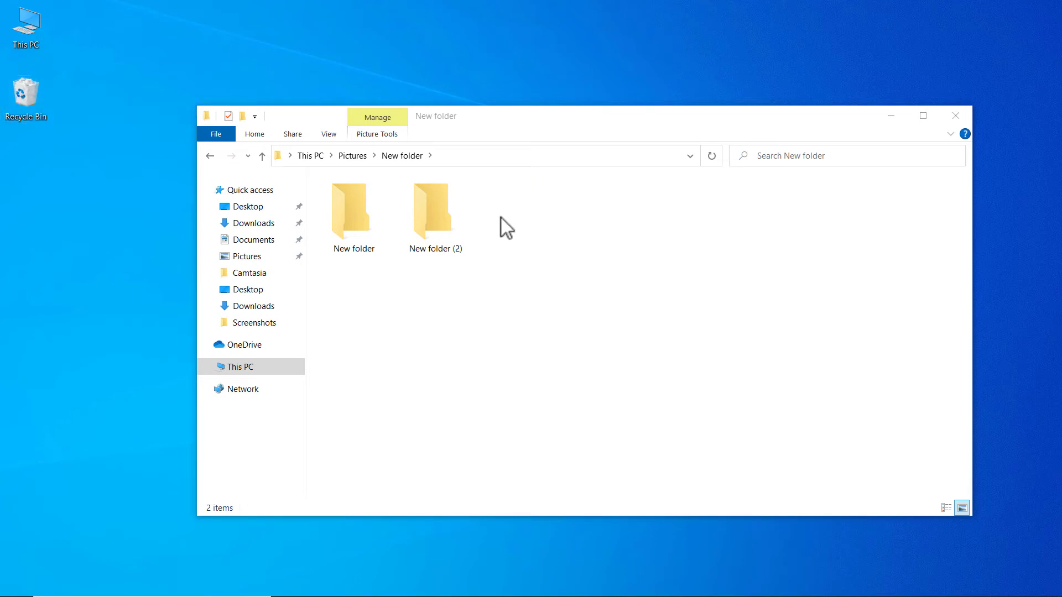
Delete New folder (2) from the open folder, sending it to the Recycle Bin.
{"action": "left_click", "coordinate": [443, 230]}
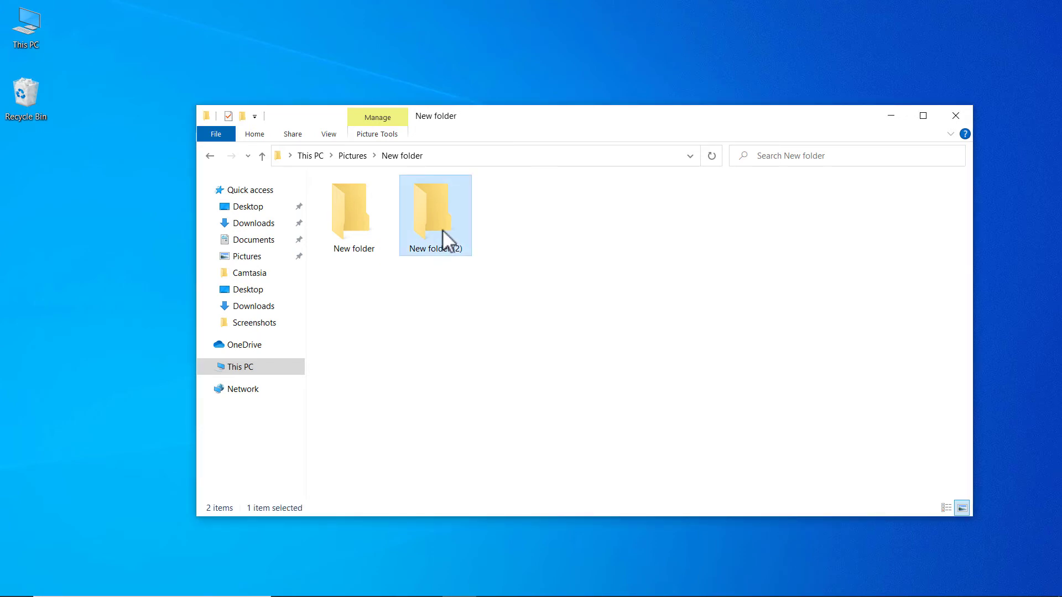
{"action": "key", "text": "Delete"}
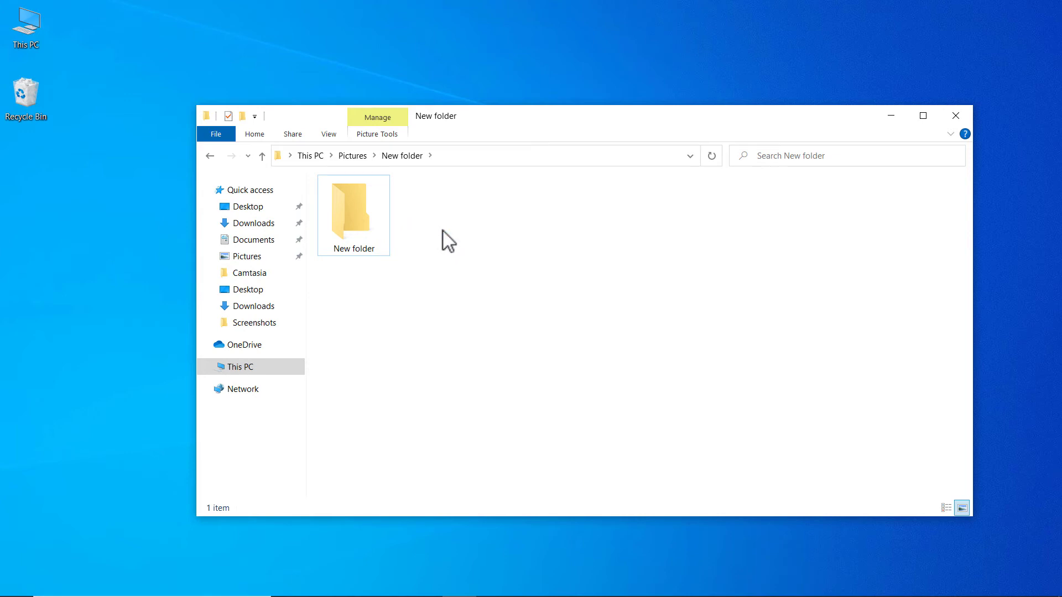
Undo the recent folder deletions, then permanently delete New folder (2) and New folder (3) together, bypassing the Recycle Bin.
{"action": "key", "text": "ctrl+z"}
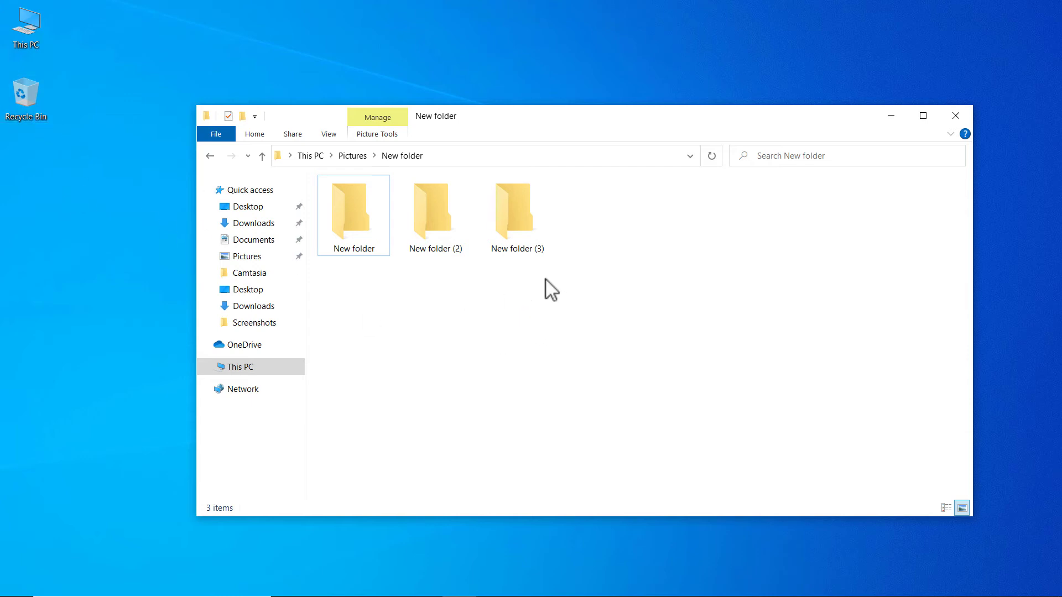
{"action": "left_click_drag", "start_coordinate": [639, 249], "coordinate": [461, 230]}
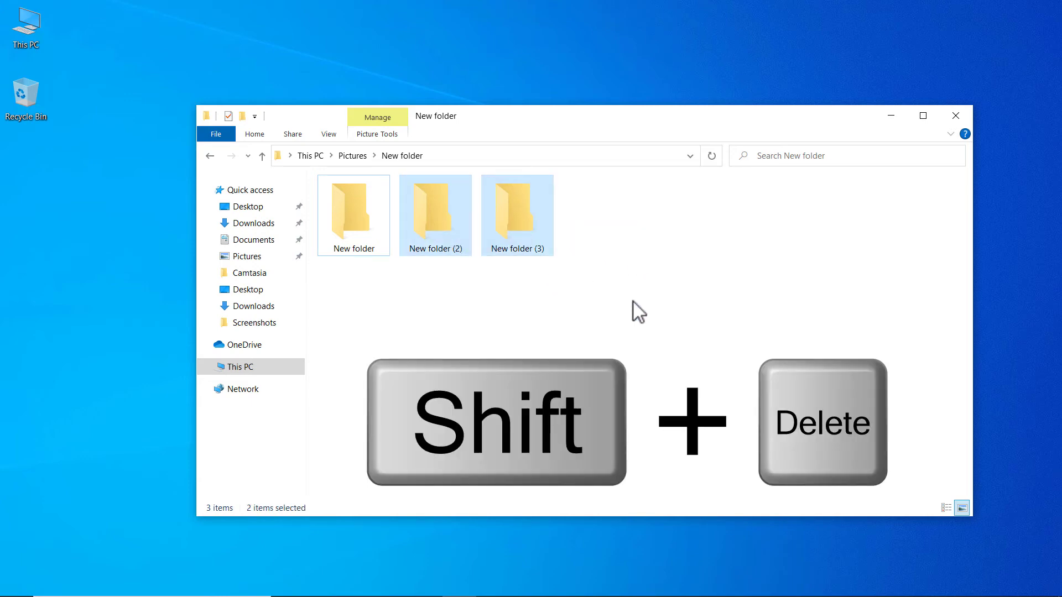
{"action": "key", "text": "shift+Delete"}
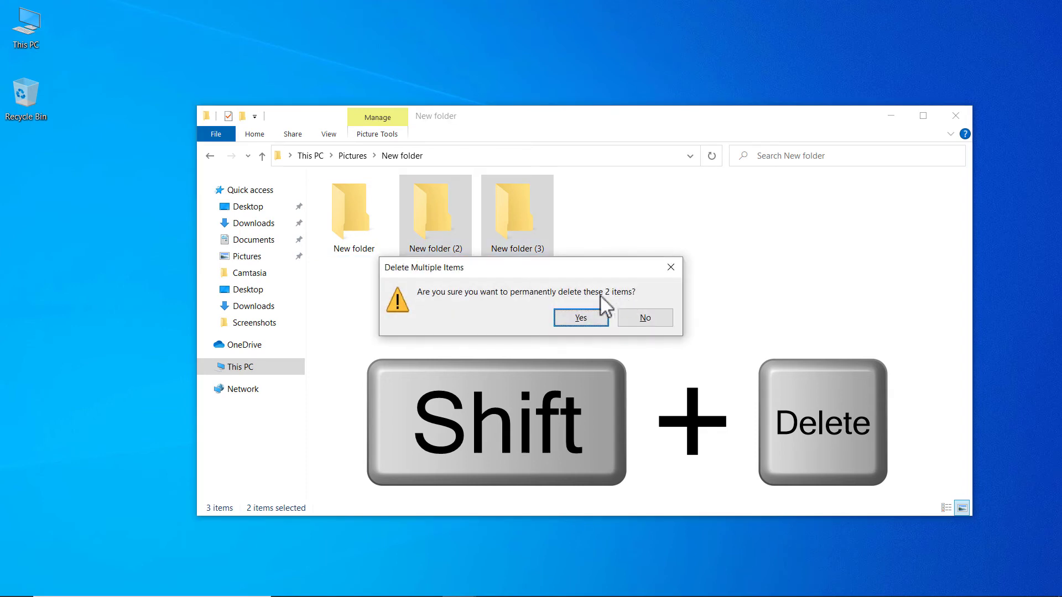
{"action": "left_click", "coordinate": [585, 318]}
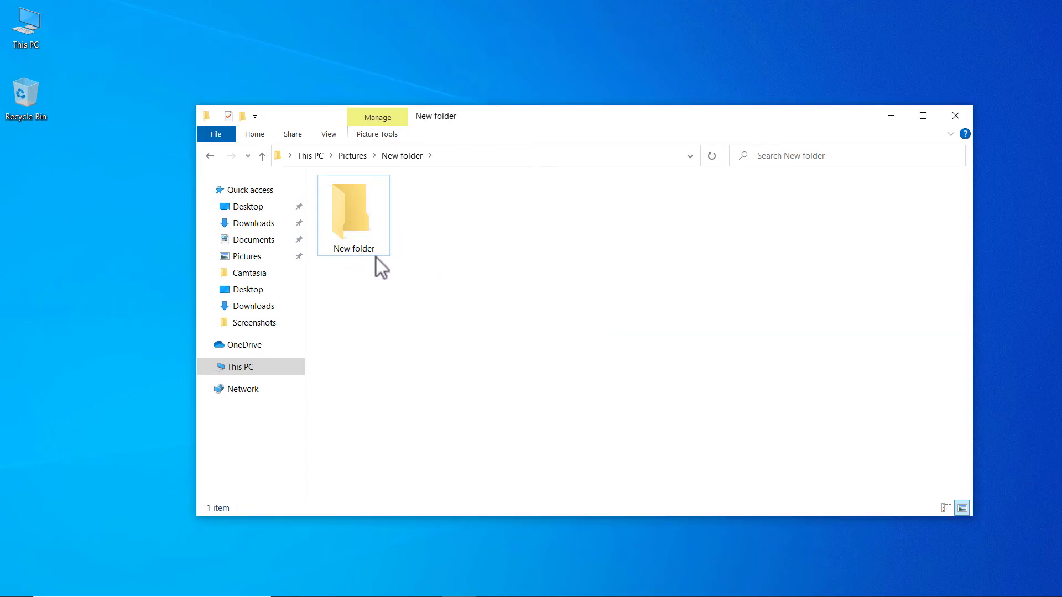
Check whether the Recycle Bin contains the permanently deleted folders, then close its window.
{"action": "left_click", "coordinate": [44, 111]}
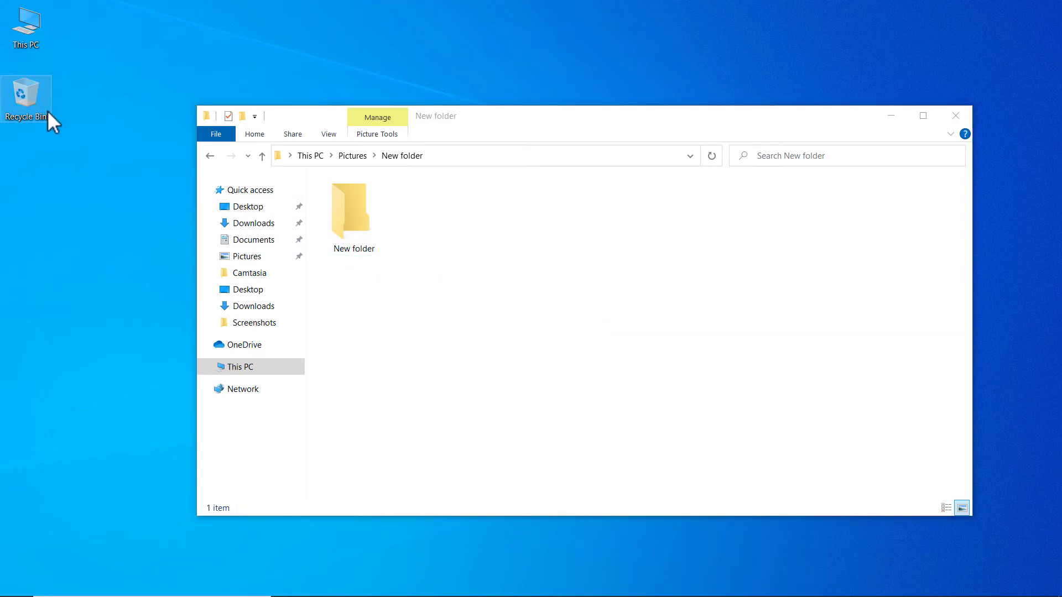
{"action": "double_click", "coordinate": [26, 89]}
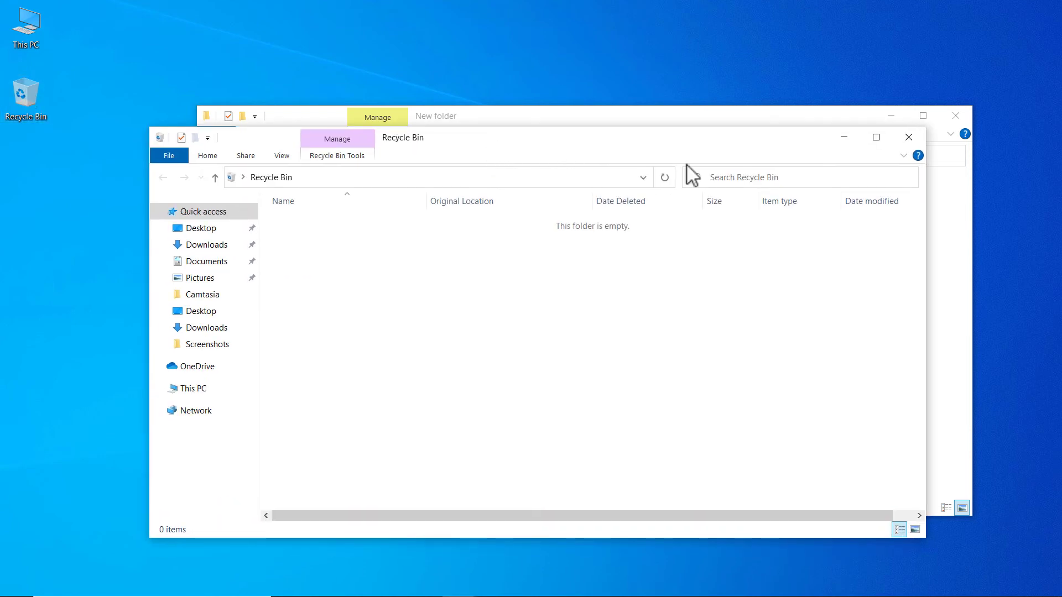
{"action": "left_click", "coordinate": [909, 138]}
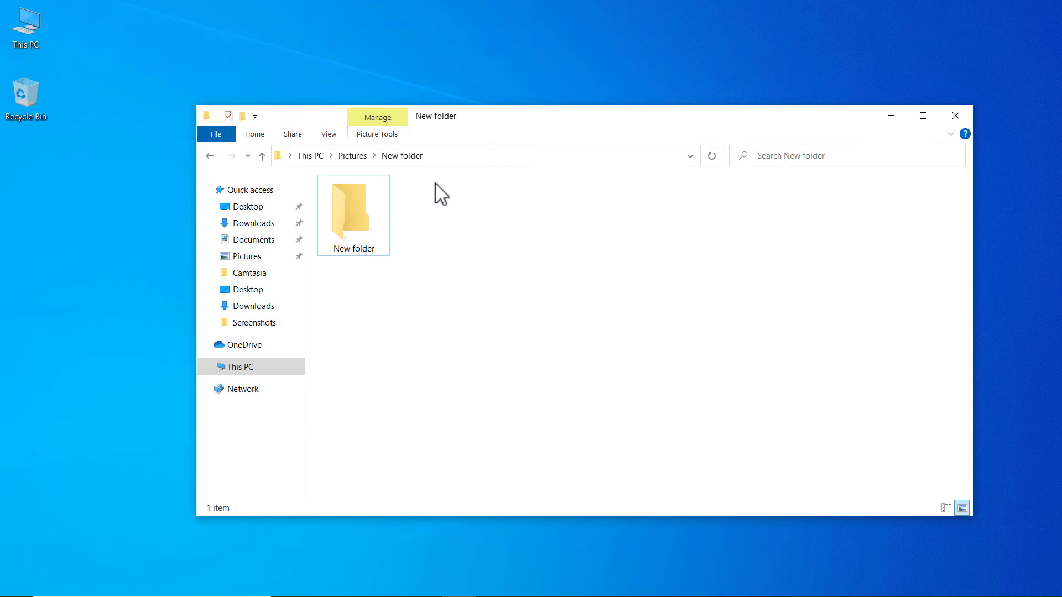
Delete New folder (3) from the open folder, sending it to the Recycle Bin.
{"action": "key", "text": "ctrl+z"}
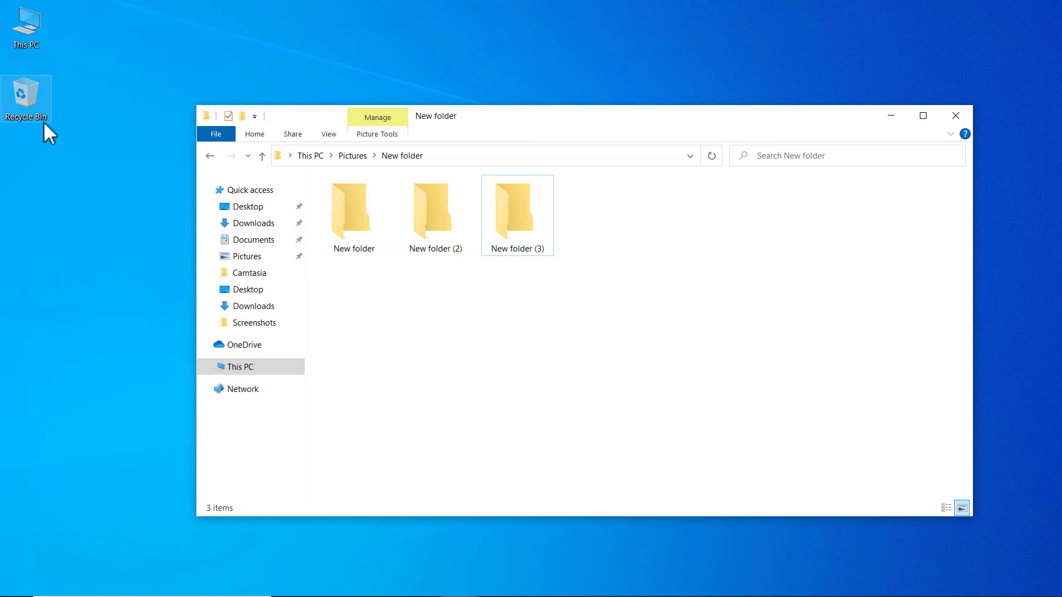
{"action": "left_click", "coordinate": [498, 243]}
{"action": "right_click", "coordinate": [498, 243]}
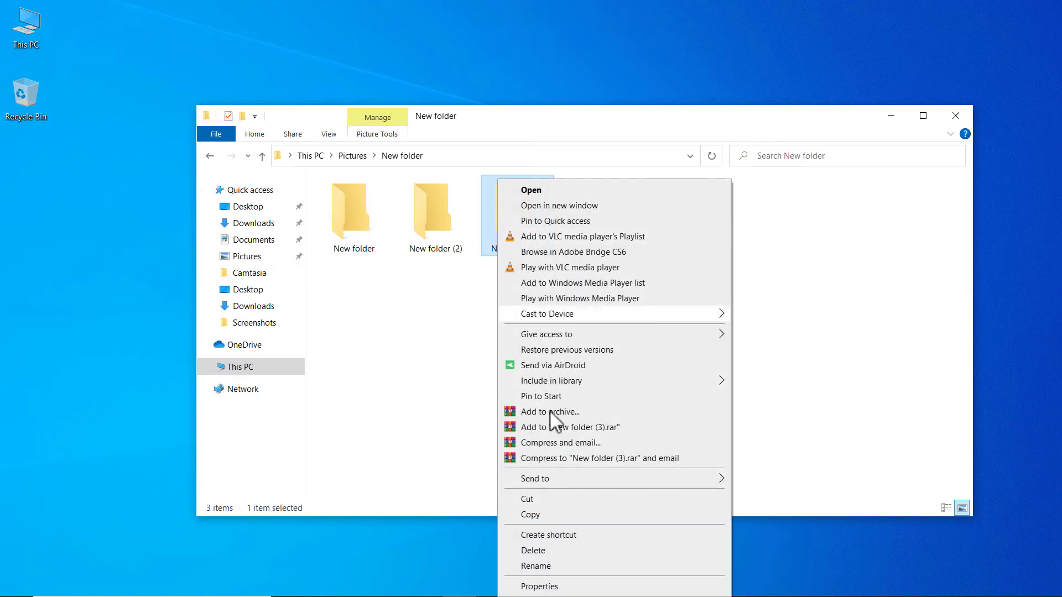
{"action": "left_click", "coordinate": [548, 550]}
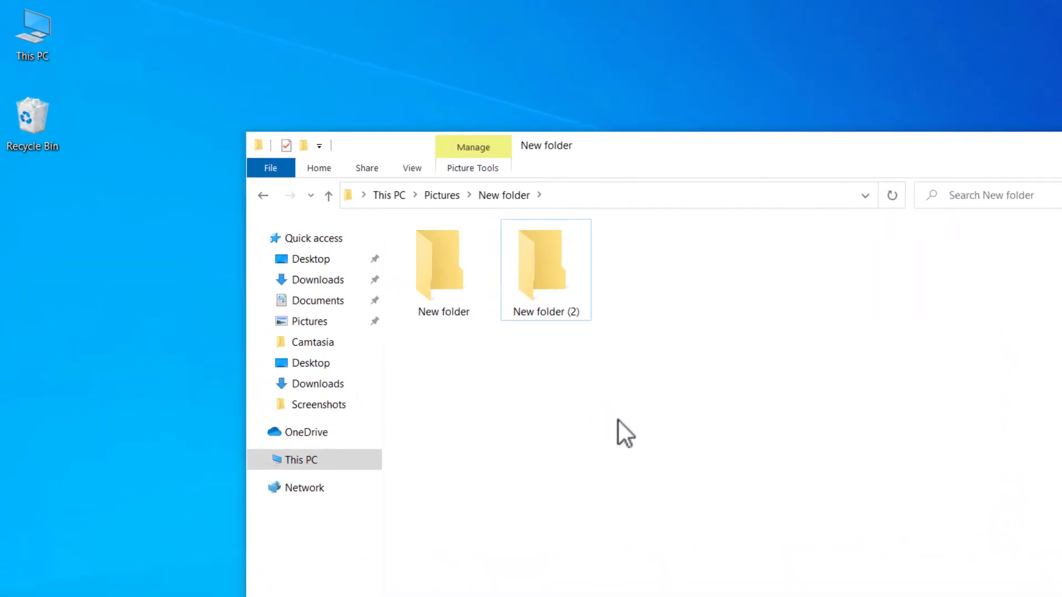
Configure the Recycle Bin for Local Disk (C:) to remove files immediately when deleted instead of storing them, and apply the setting.
{"action": "right_click", "coordinate": [41, 154]}
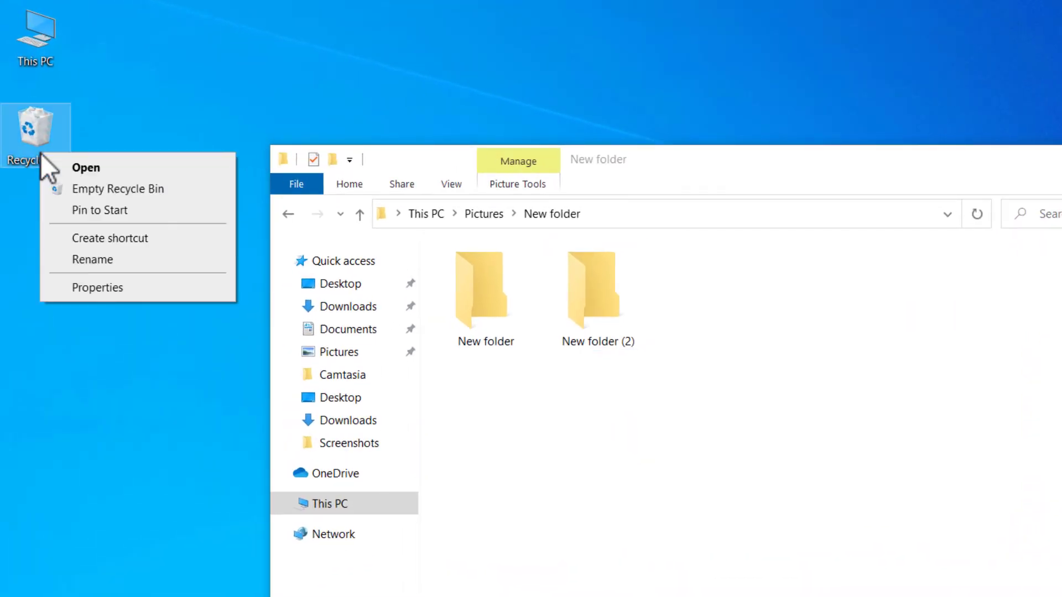
{"action": "left_click", "coordinate": [99, 287]}
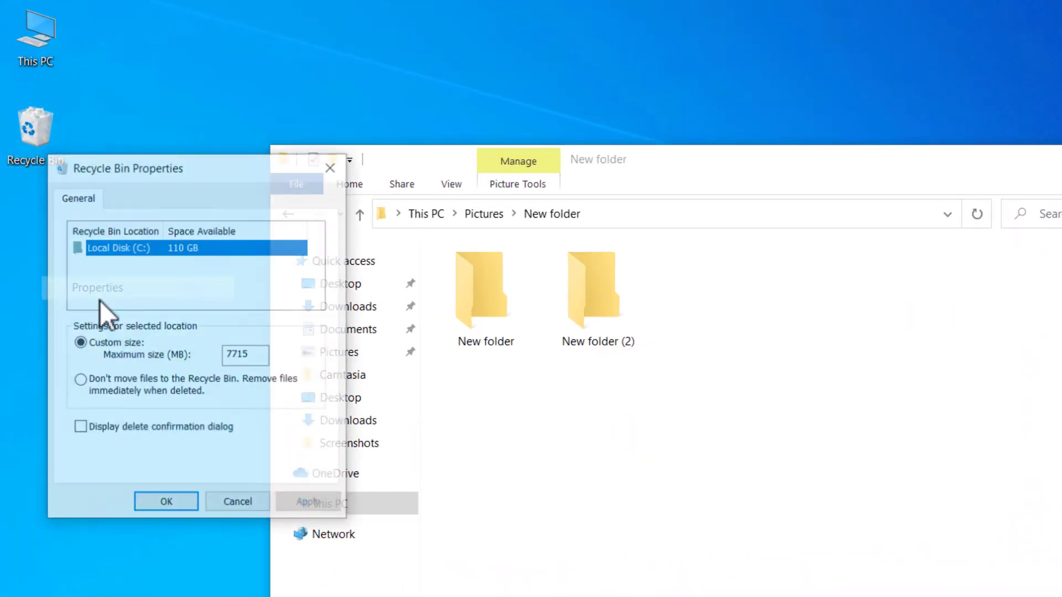
{"action": "left_click", "coordinate": [86, 382]}
{"action": "left_click", "coordinate": [290, 503]}
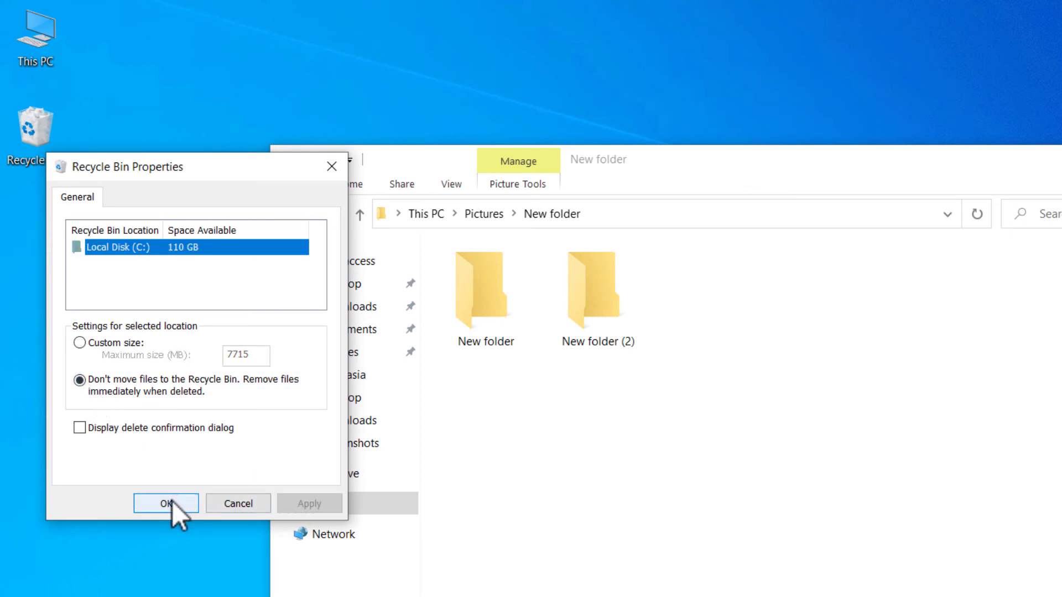
{"action": "left_click", "coordinate": [172, 503]}
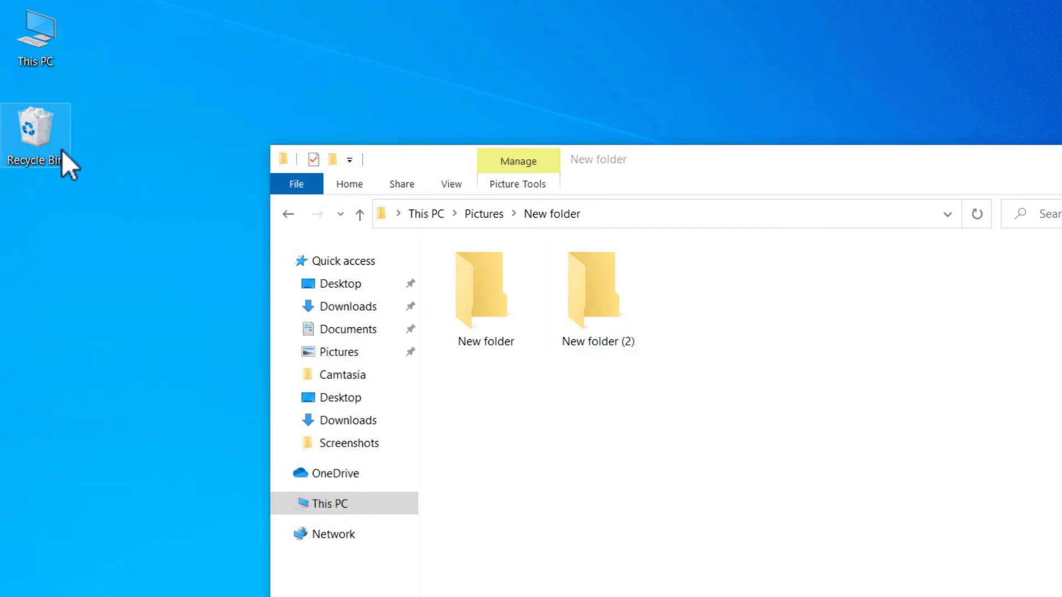
Empty the Recycle Bin from its desktop icon and confirm the permanent deletion.
{"action": "right_click", "coordinate": [62, 150]}
{"action": "left_click", "coordinate": [89, 180]}
{"action": "left_click", "coordinate": [812, 483]}
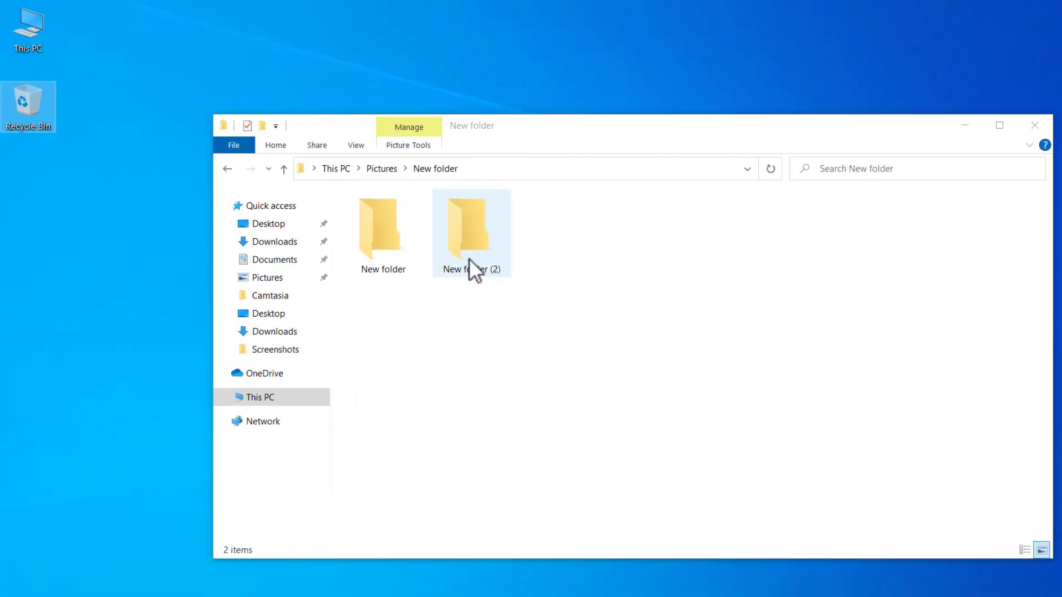
Delete New folder (2) and New folder from the open folder, one after the other, under the immediate-removal setting.
{"action": "right_click", "coordinate": [585, 324]}
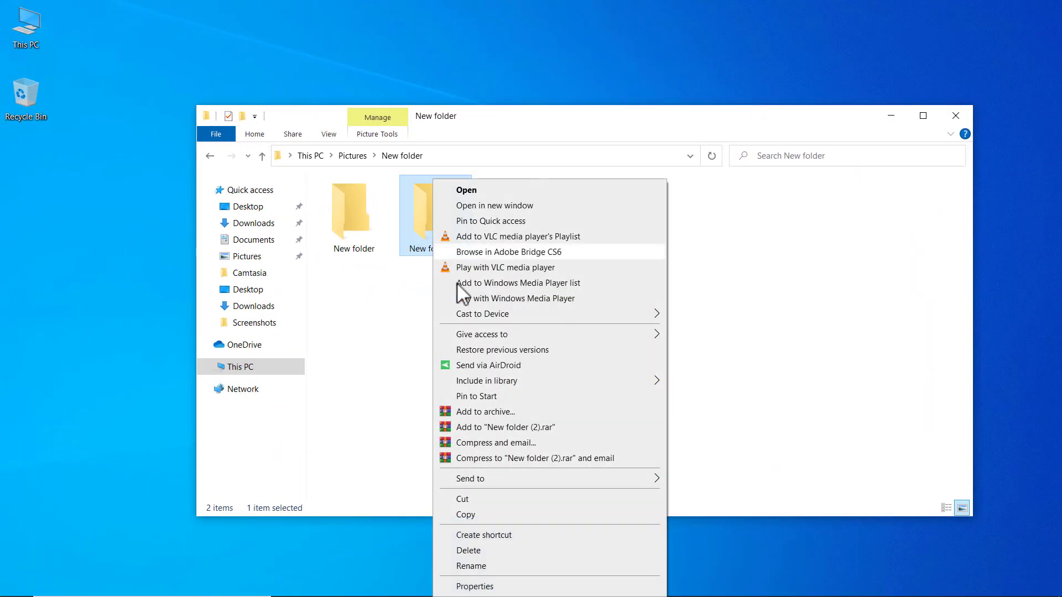
{"action": "left_click", "coordinate": [481, 551]}
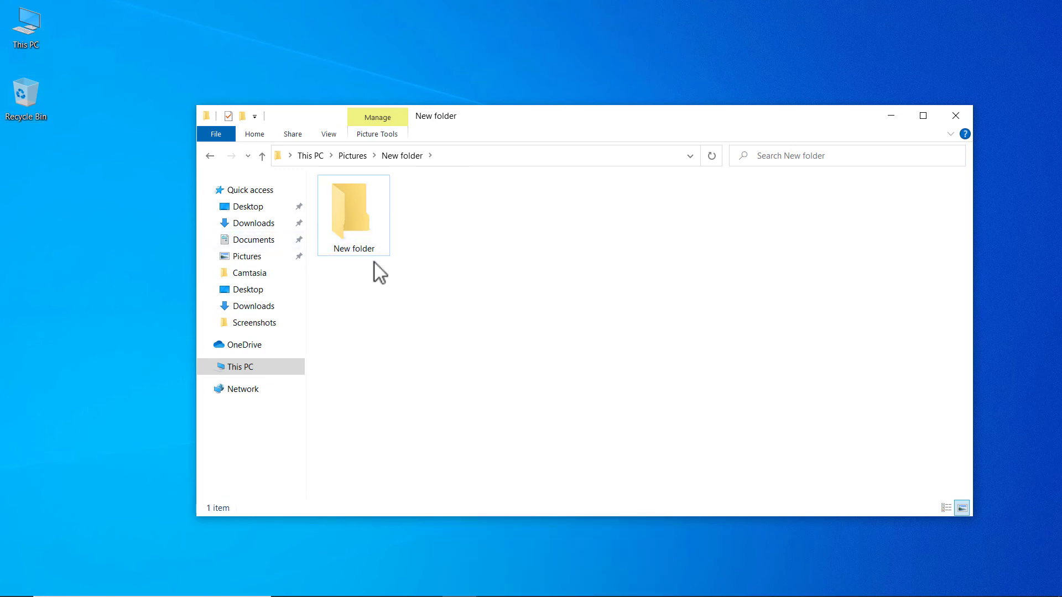
{"action": "left_click", "coordinate": [367, 237]}
{"action": "right_click", "coordinate": [365, 234]}
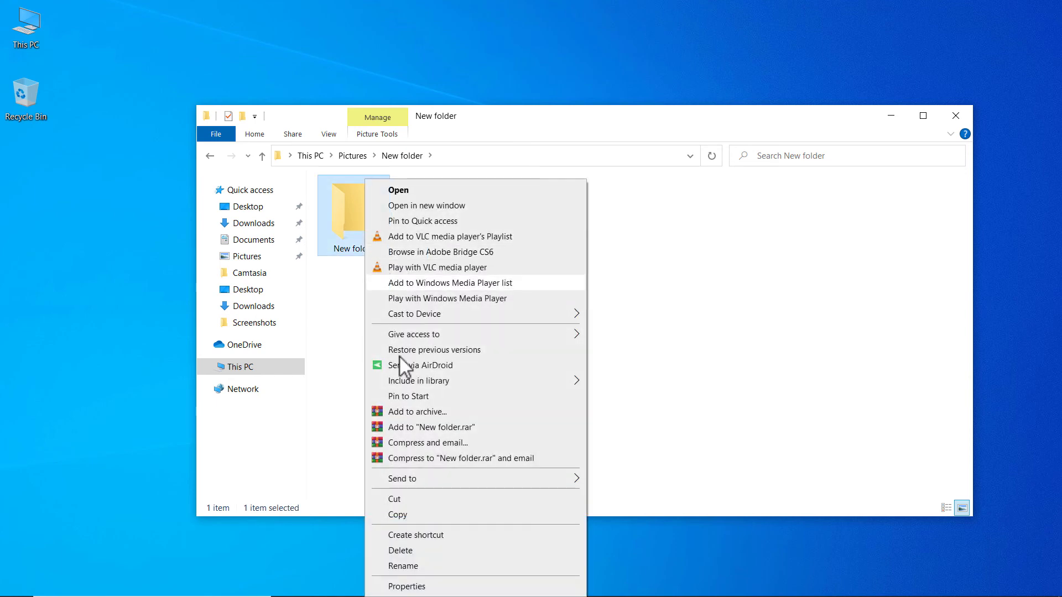
{"action": "left_click", "coordinate": [437, 551]}
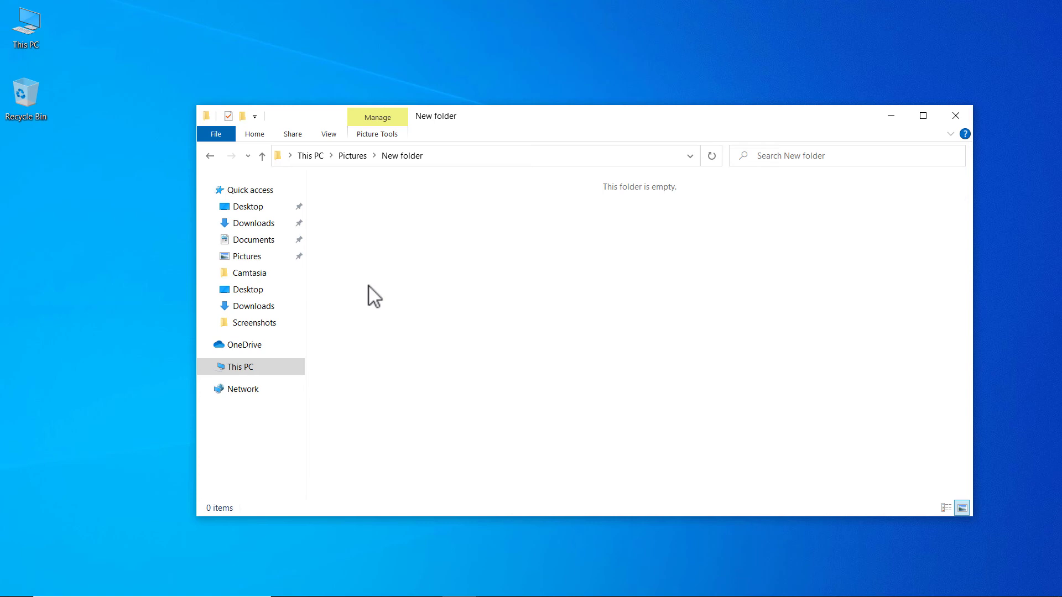
Switch the Recycle Bin setting for Local Disk (C:) back to Custom size with a maximum of 7715 MB.
{"action": "right_click", "coordinate": [31, 105]}
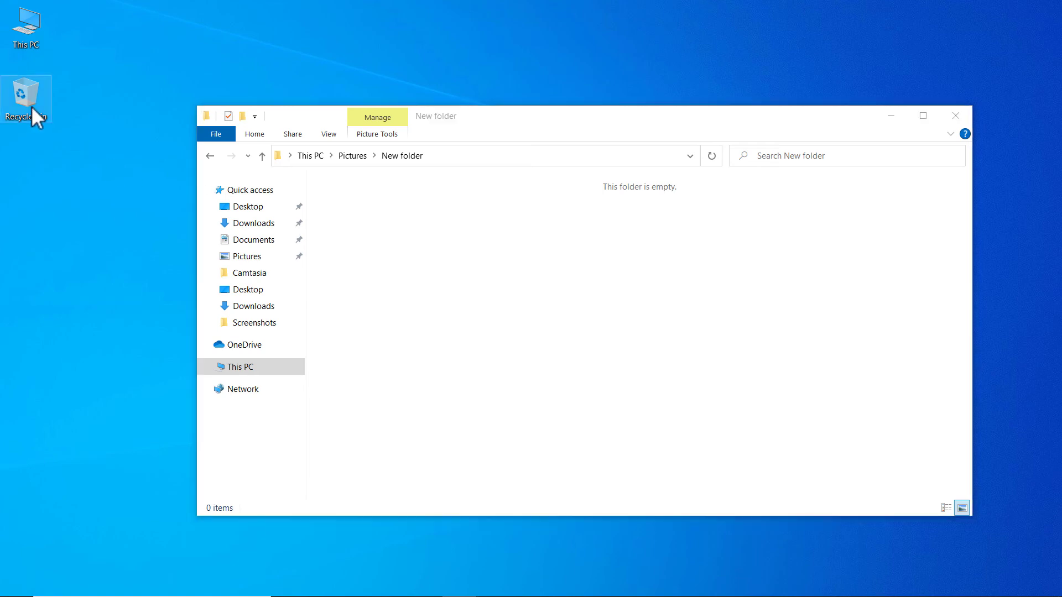
{"action": "left_click", "coordinate": [72, 205]}
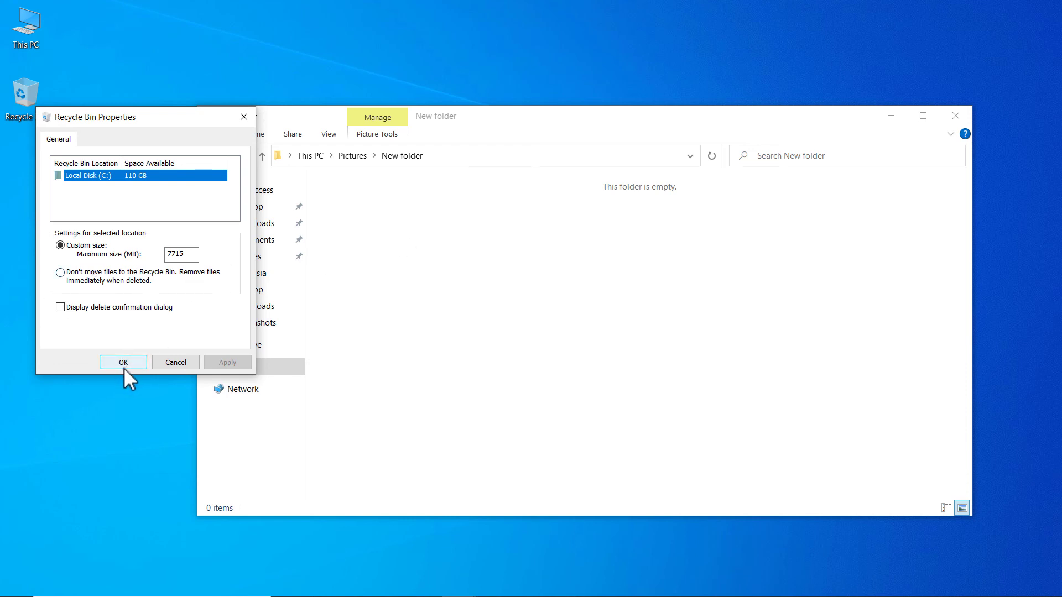
{"action": "left_click", "coordinate": [106, 197]}
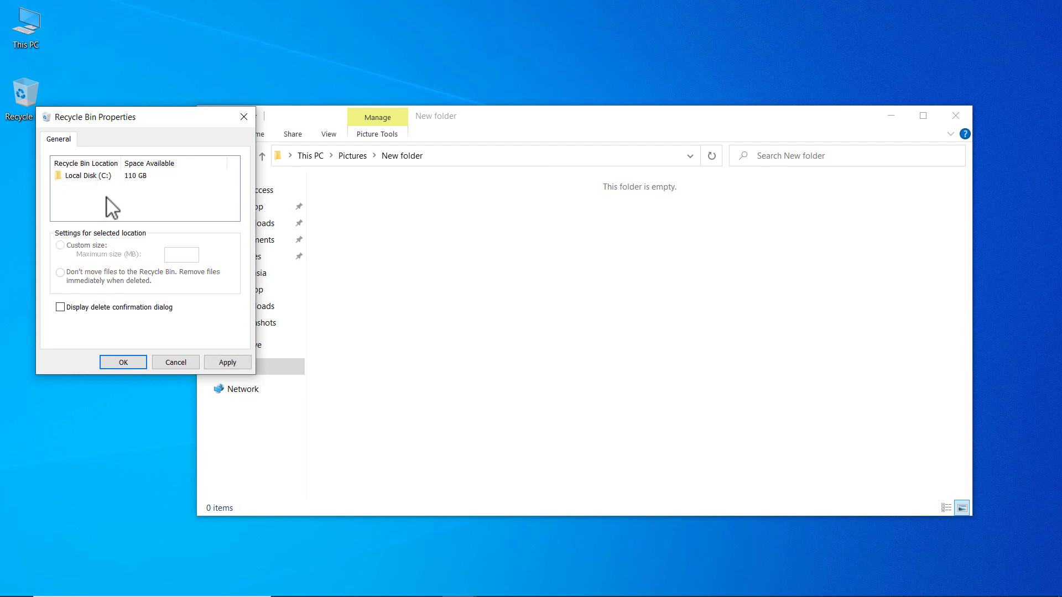